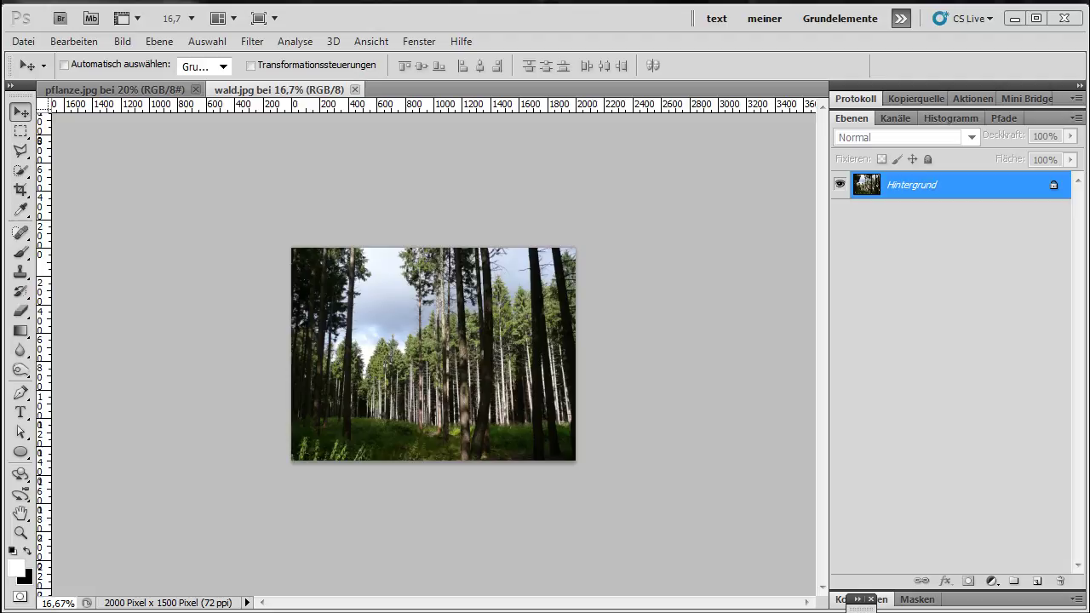
Open the Bild menu to view the image commands, including canvas size, then dismiss it.
left_click(120, 41)
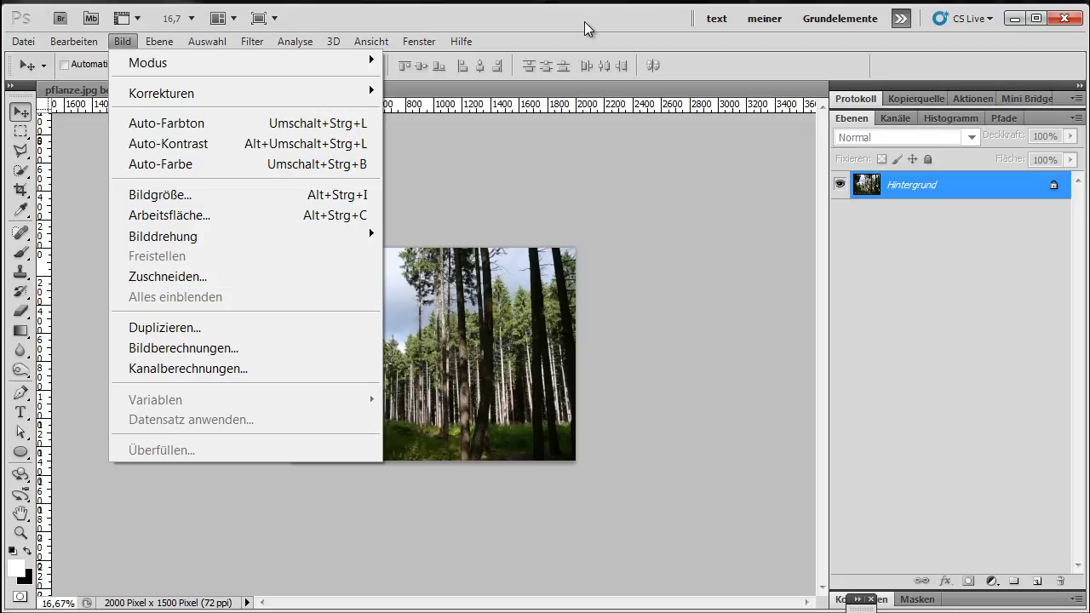
key("Escape")
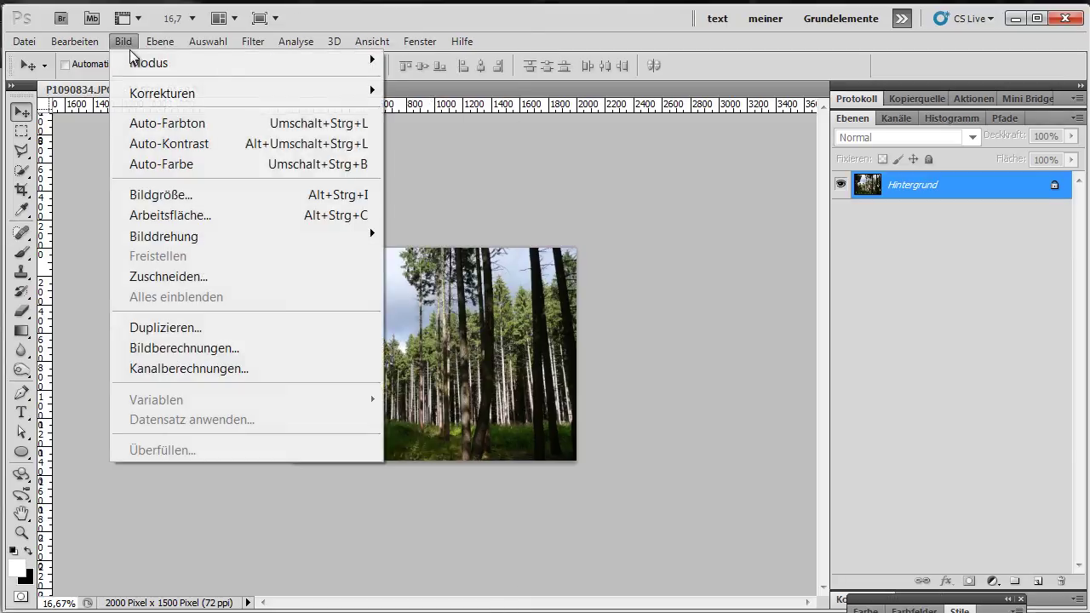
In Canvas Size, untick Relativ, keep Pixel units and enter width 2100 (height 1500).
left_click(157, 216)
left_click_drag(782, 125, 753, 138)
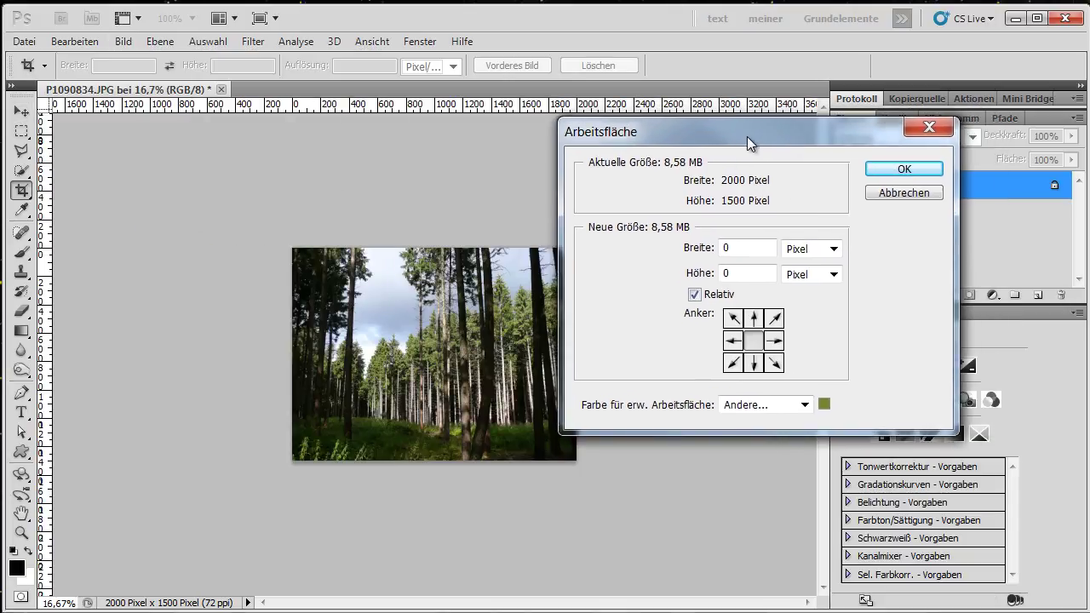
left_click(700, 299)
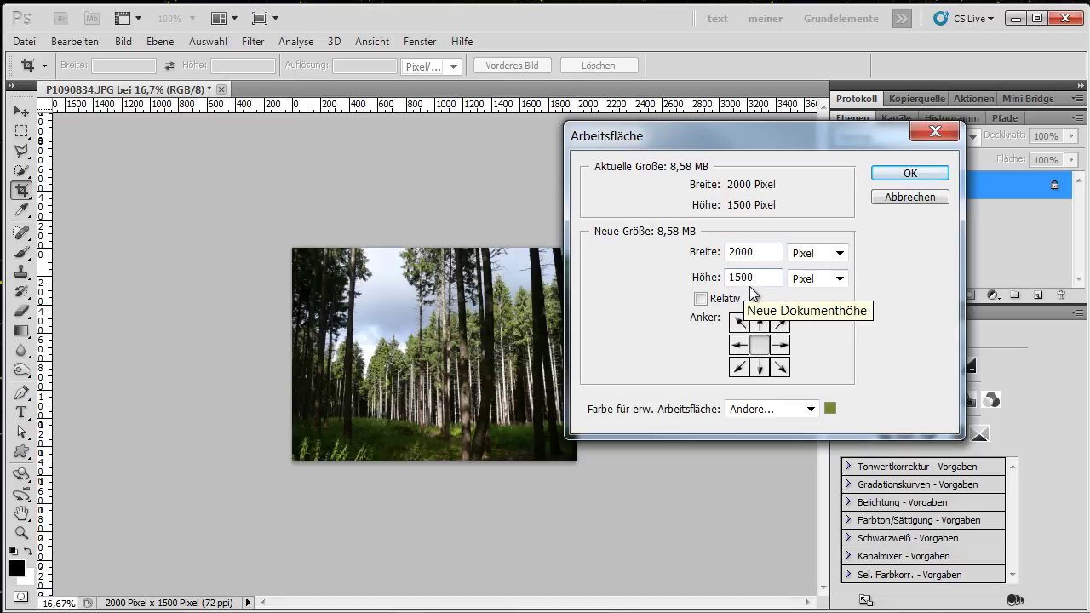
left_click(838, 253)
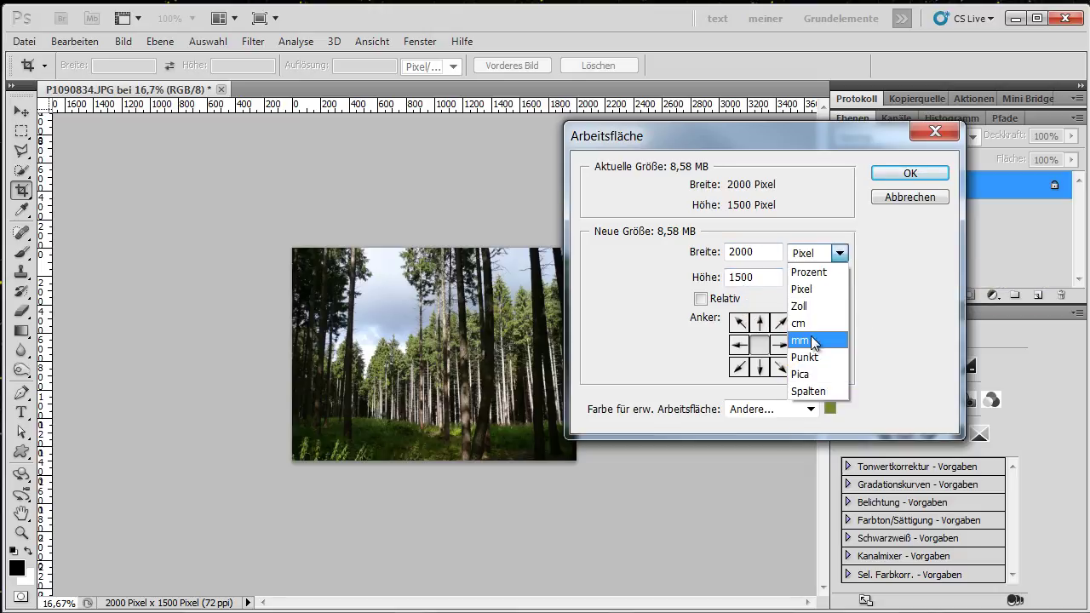
left_click(824, 288)
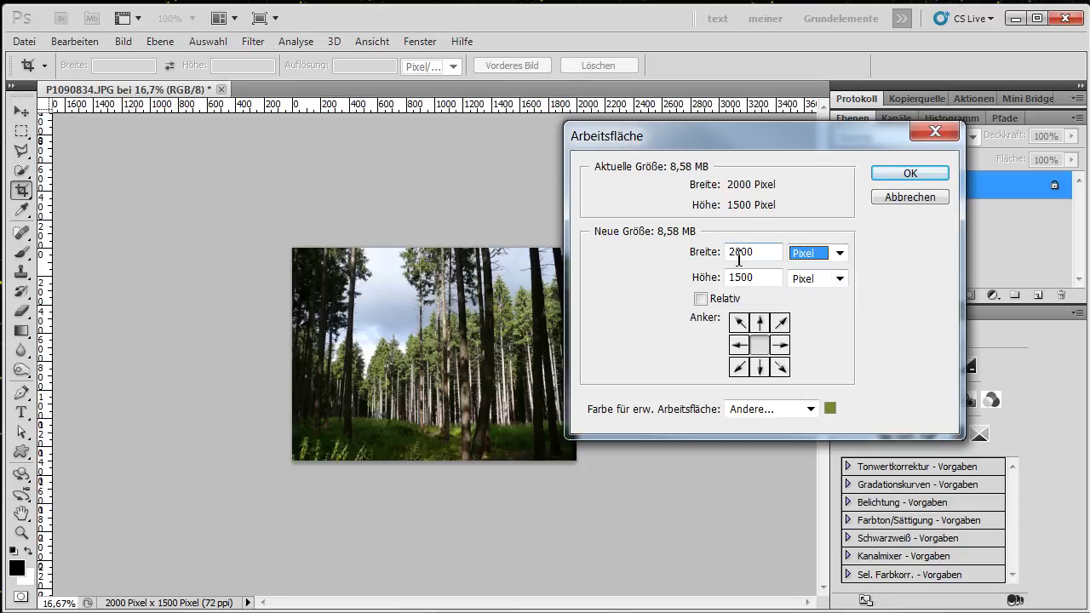
left_click_drag(761, 257, 720, 255)
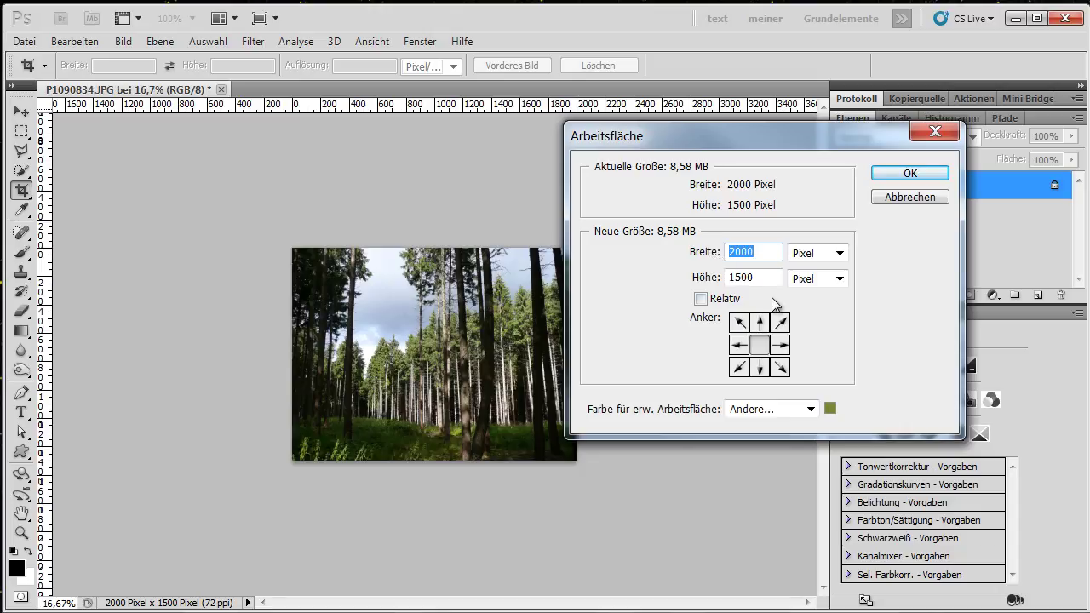
type("2100")
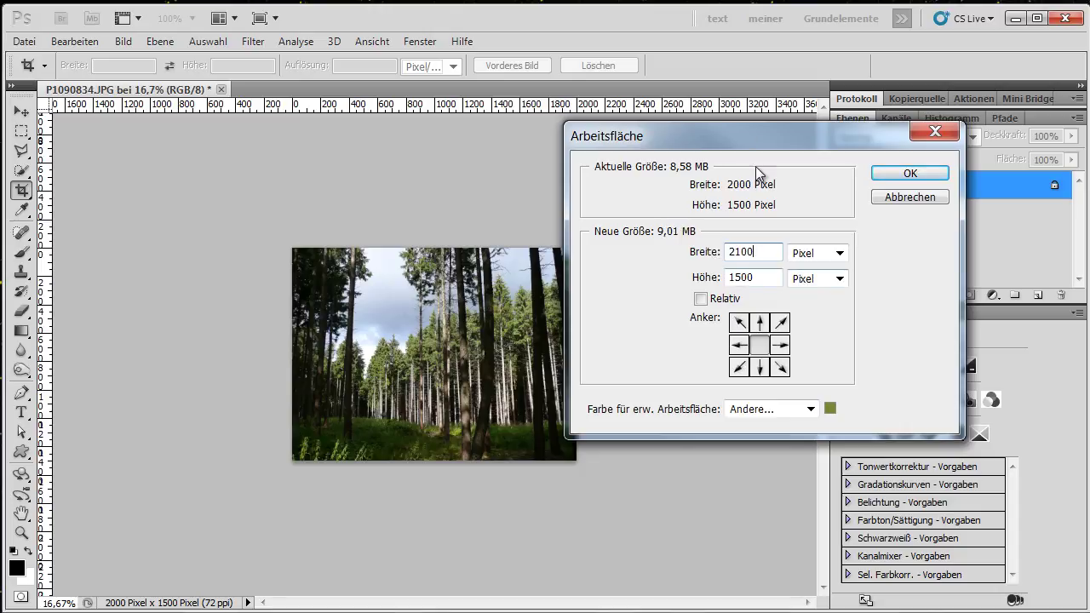
left_click_drag(768, 127, 811, 123)
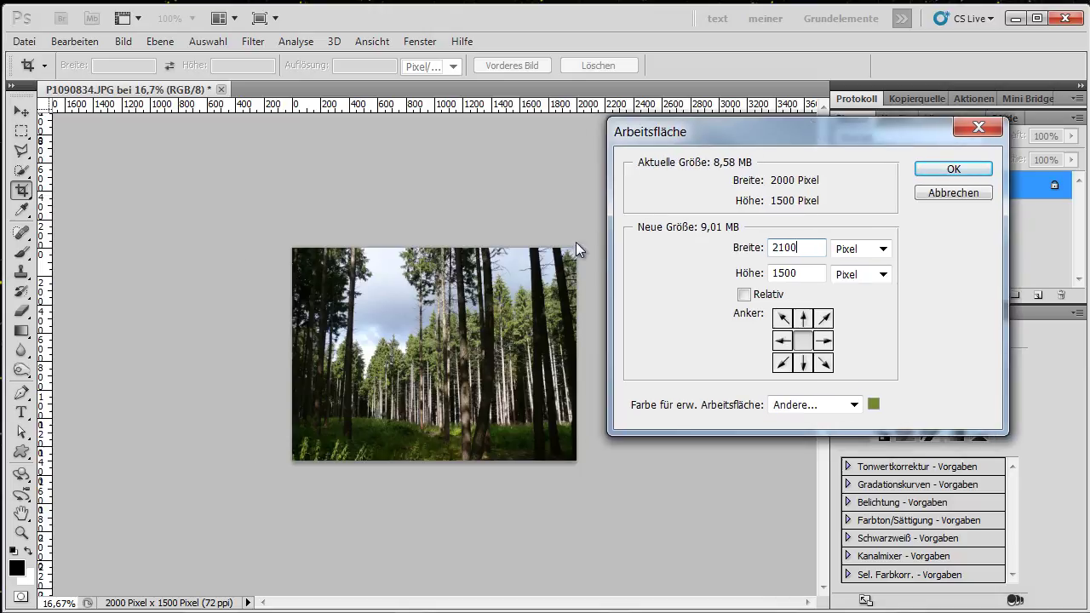
Apply a relative 100-pixel canvas extension anchored top-left, adding olive strips right and bottom.
left_click(745, 294)
left_click(745, 295)
left_click(744, 295)
double_click(779, 273)
type("100")
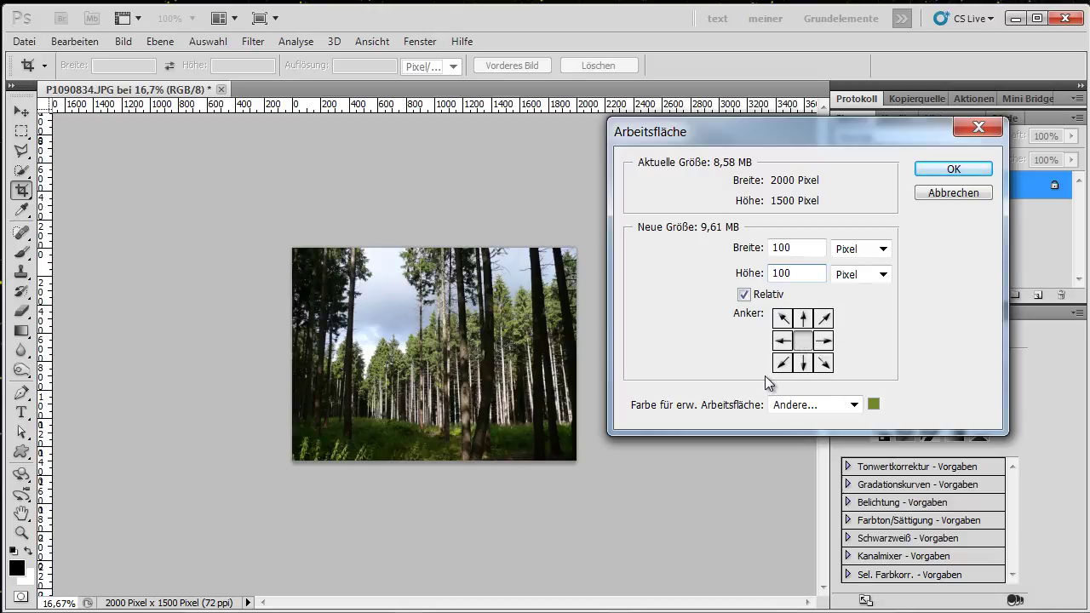
left_click(782, 319)
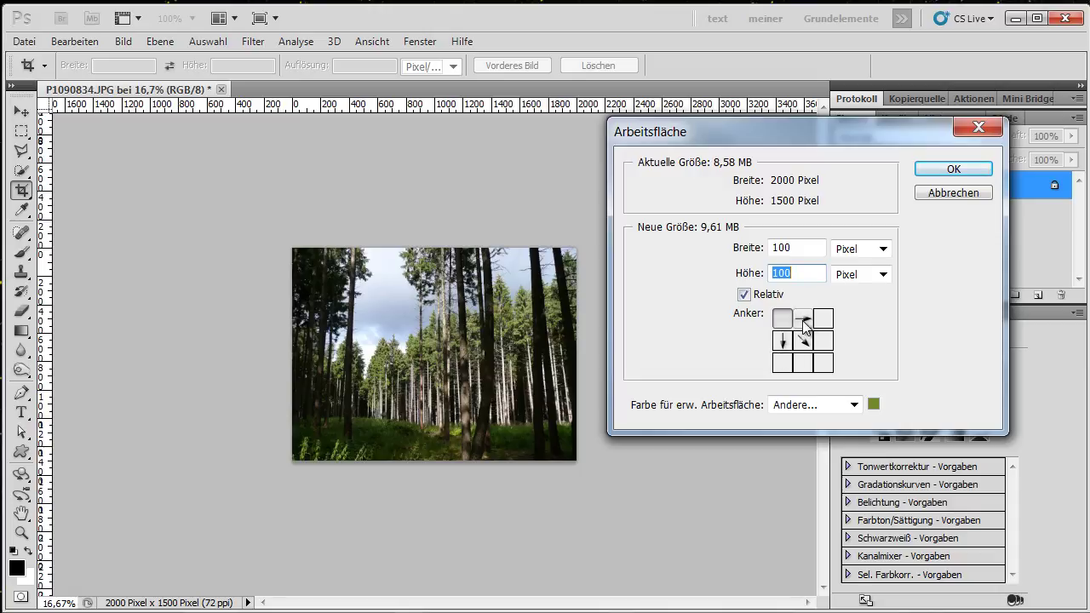
left_click(946, 169)
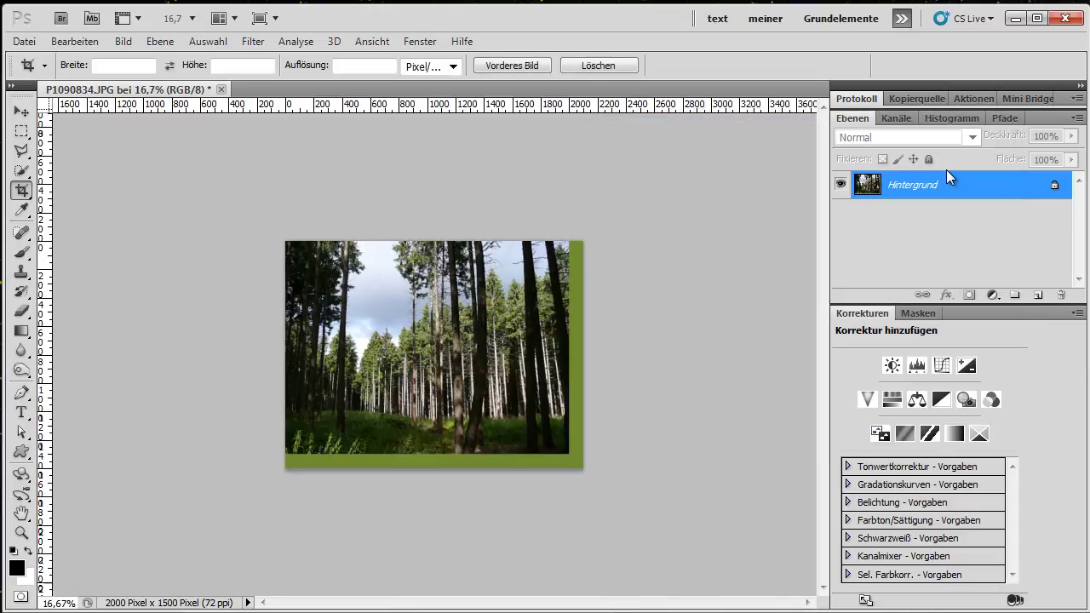
Undo the corner extension, try a centred relative 100 x 100 px extension, then undo and reopen Canvas Size.
left_click(74, 41)
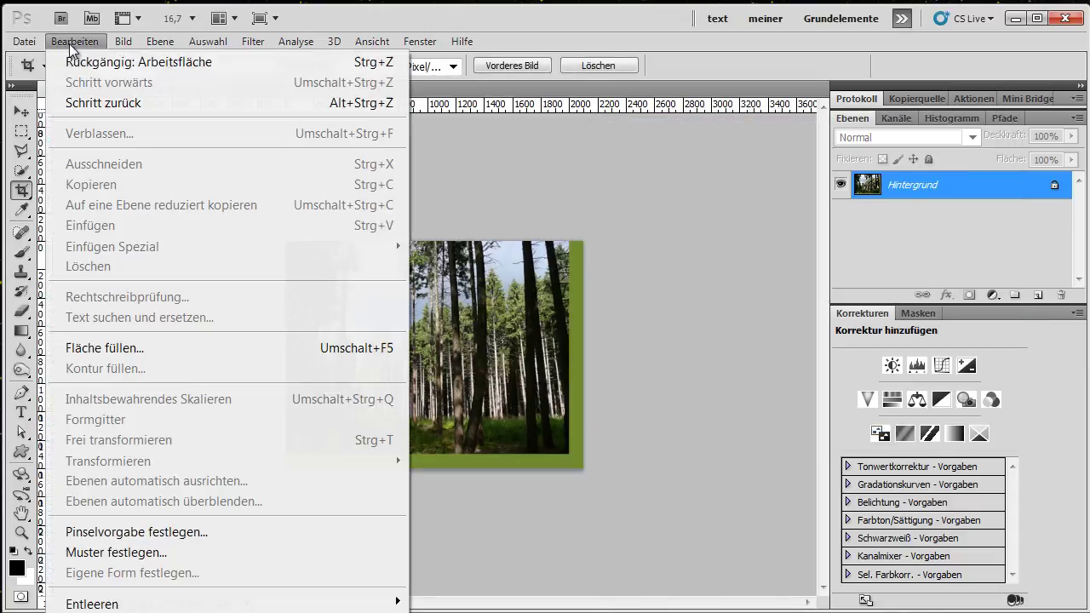
left_click(103, 77)
key("ctrl+alt+c")
double_click(783, 247)
type("100")
double_click(786, 276)
type("100")
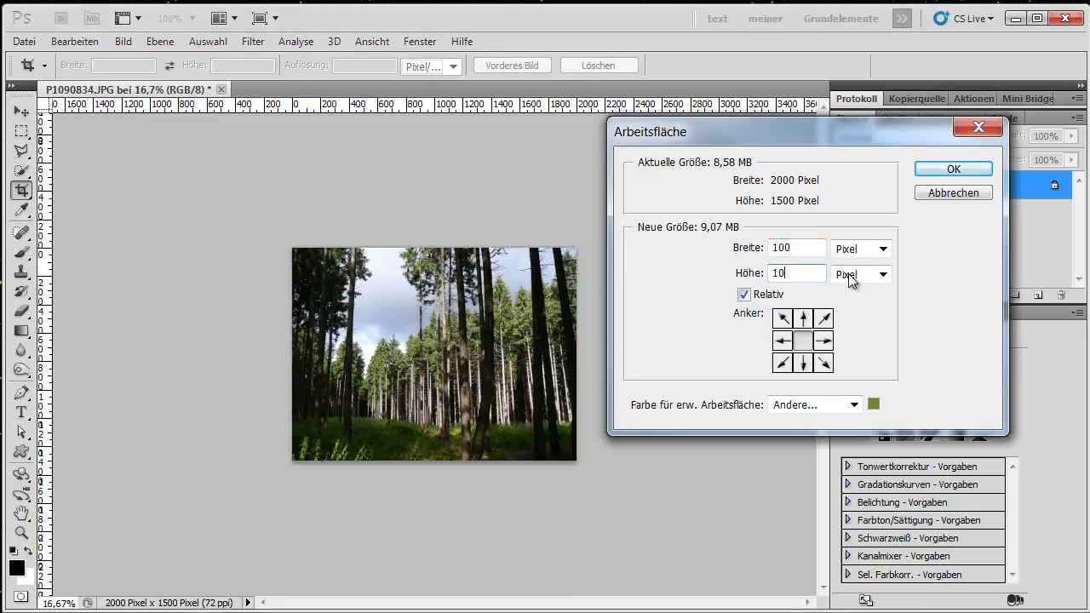
left_click(953, 168)
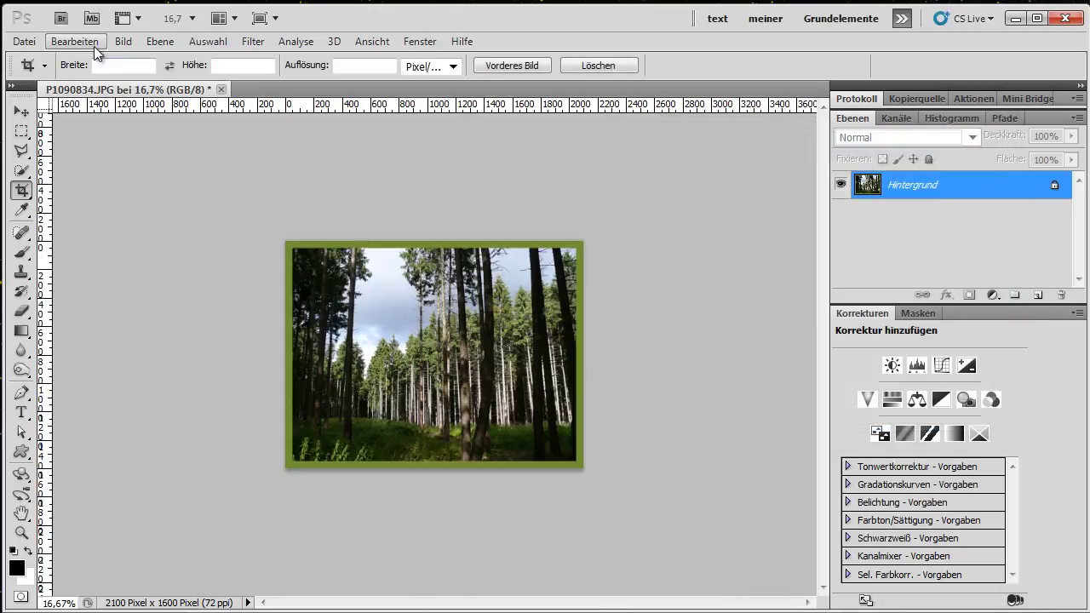
key("ctrl+z")
key("ctrl+alt+c")
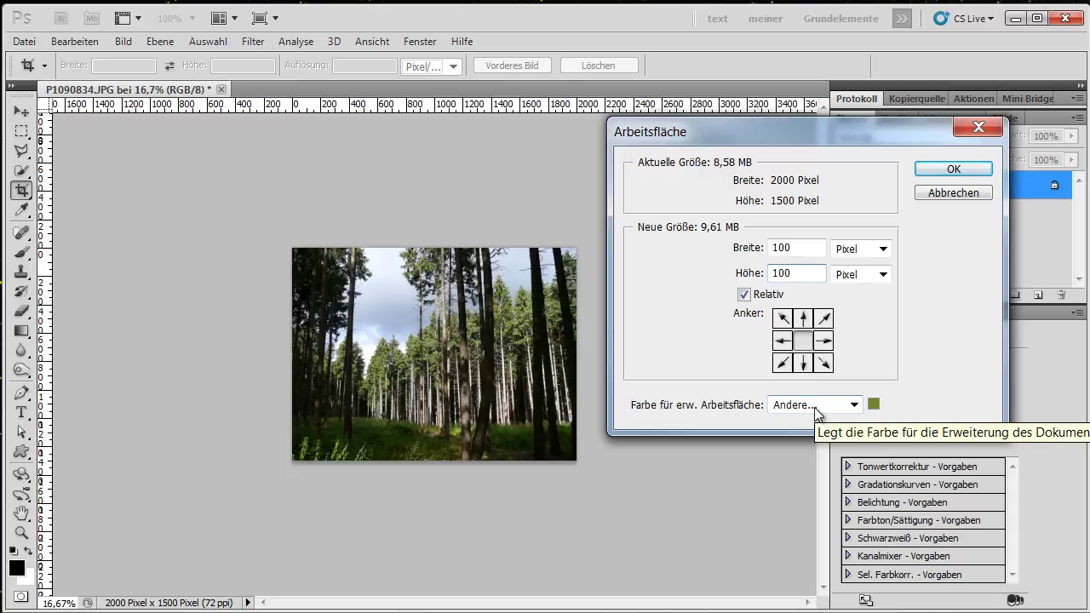
Use an olive green sampled from the photo as the extension colour, making the canvas 2100 x 1600.
left_click(815, 404)
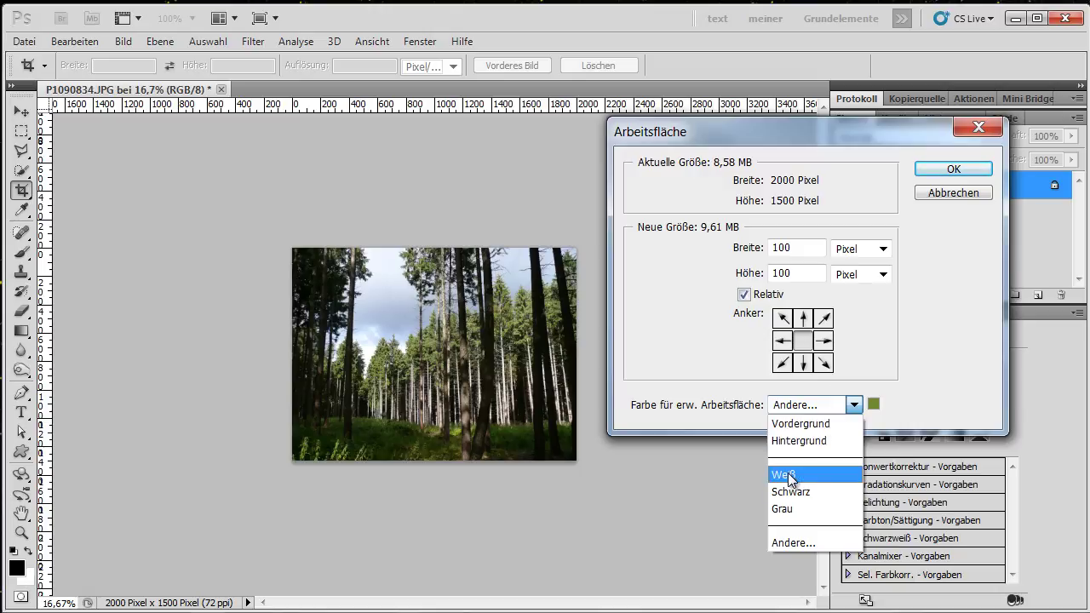
left_click(802, 544)
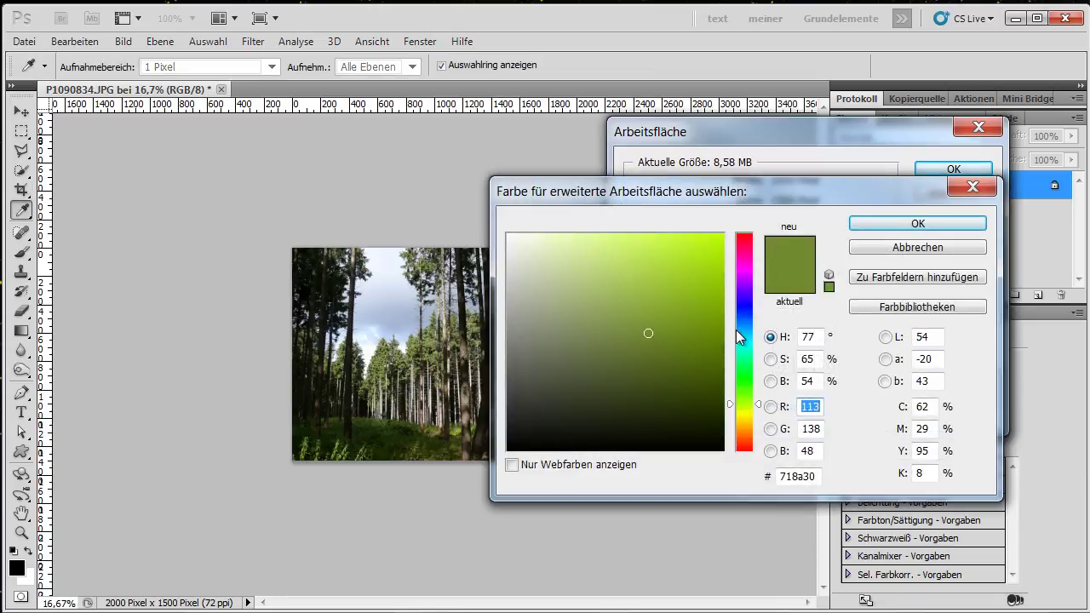
left_click(746, 306)
left_click(737, 371)
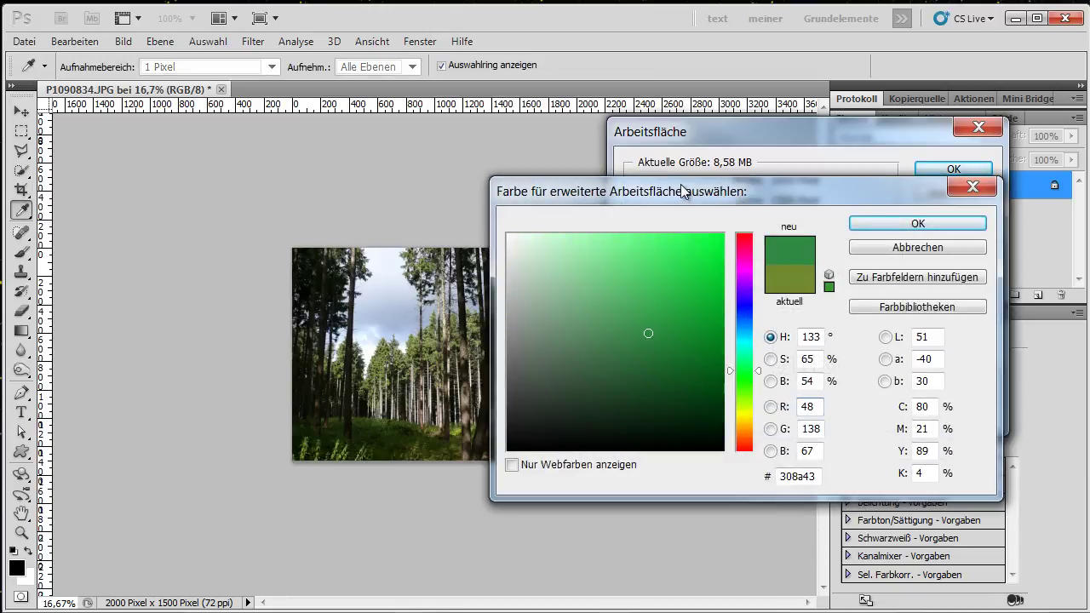
left_click_drag(681, 190, 752, 191)
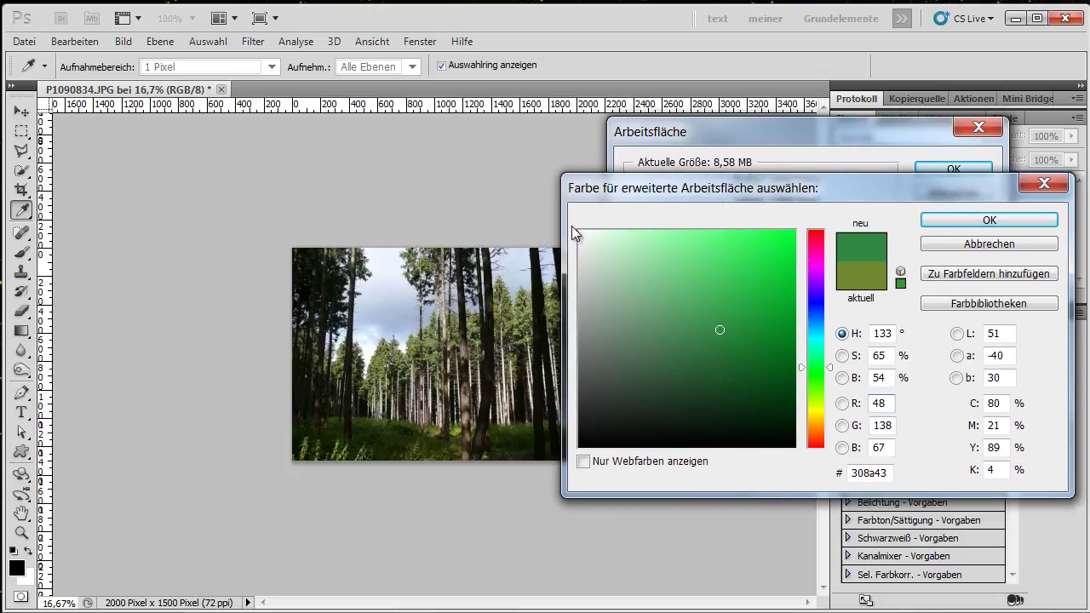
left_click(392, 342)
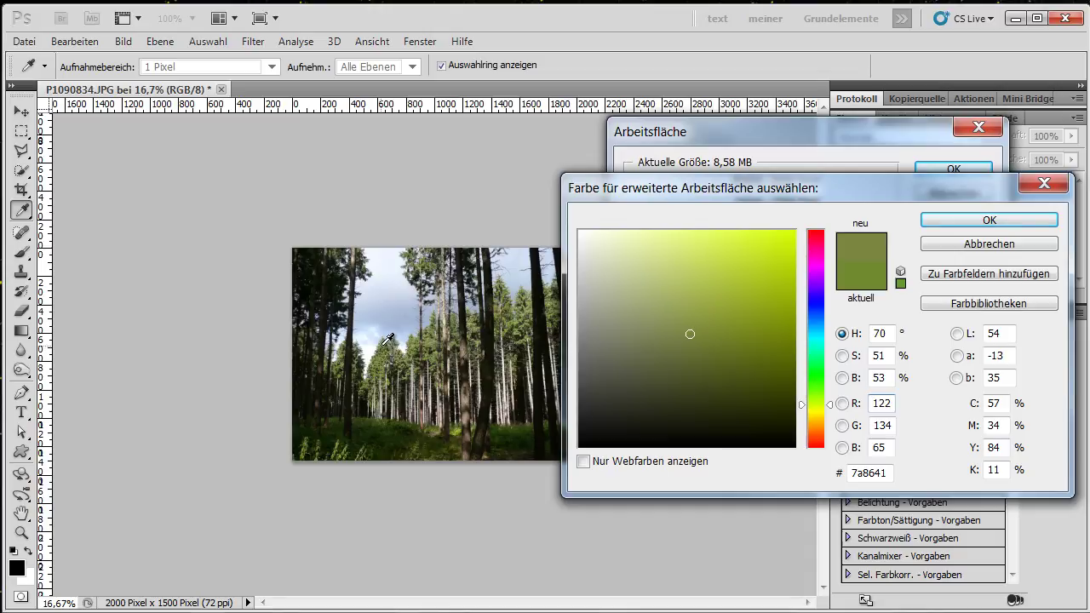
left_click(1012, 220)
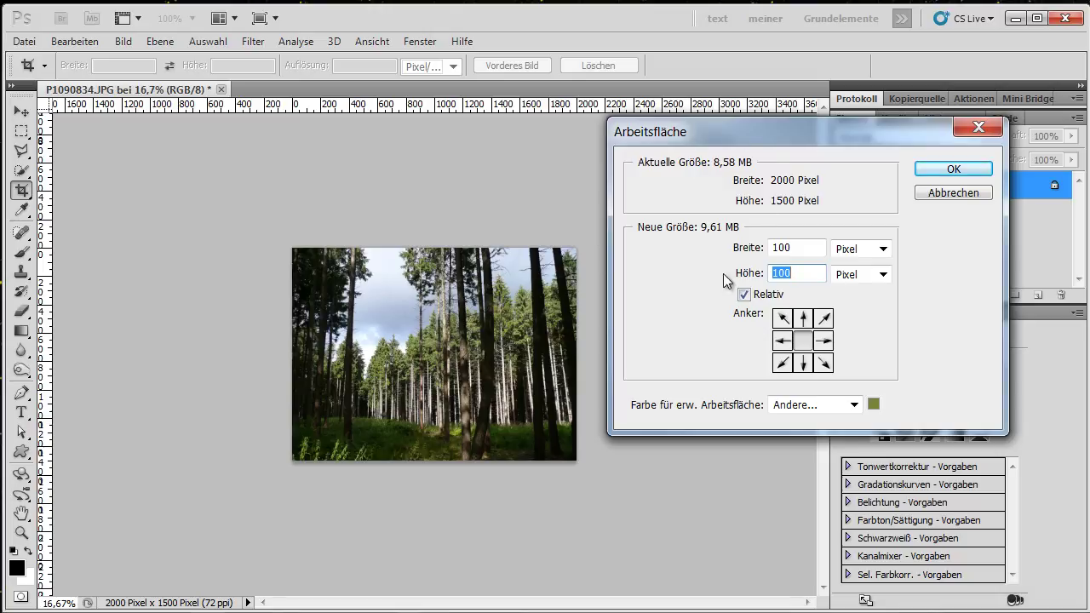
left_click(953, 170)
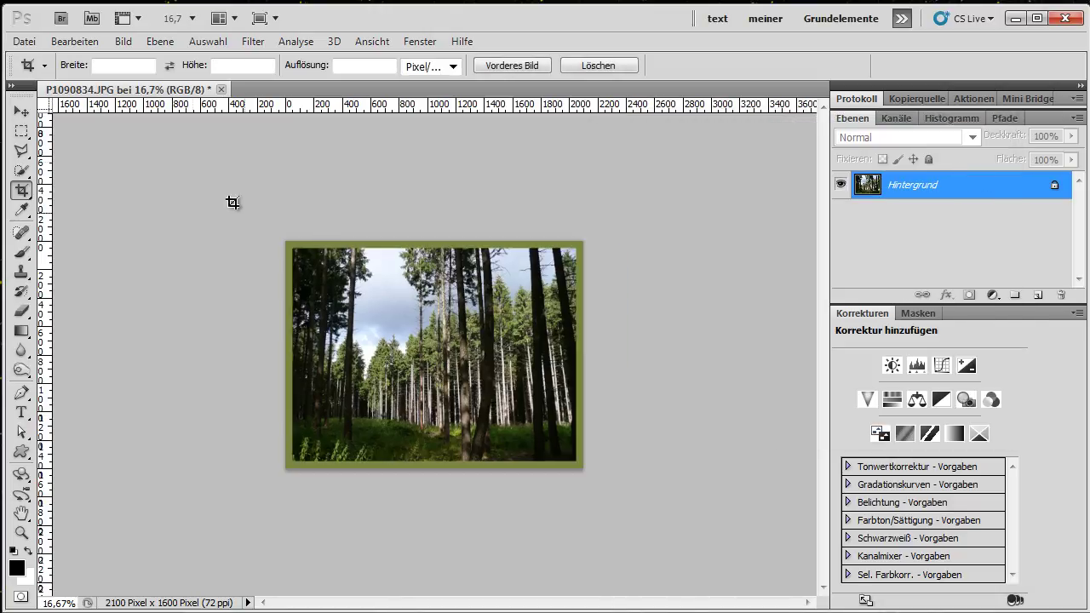
Add a relative 10 x 10 pixel black canvas border around the photo.
left_click(123, 41)
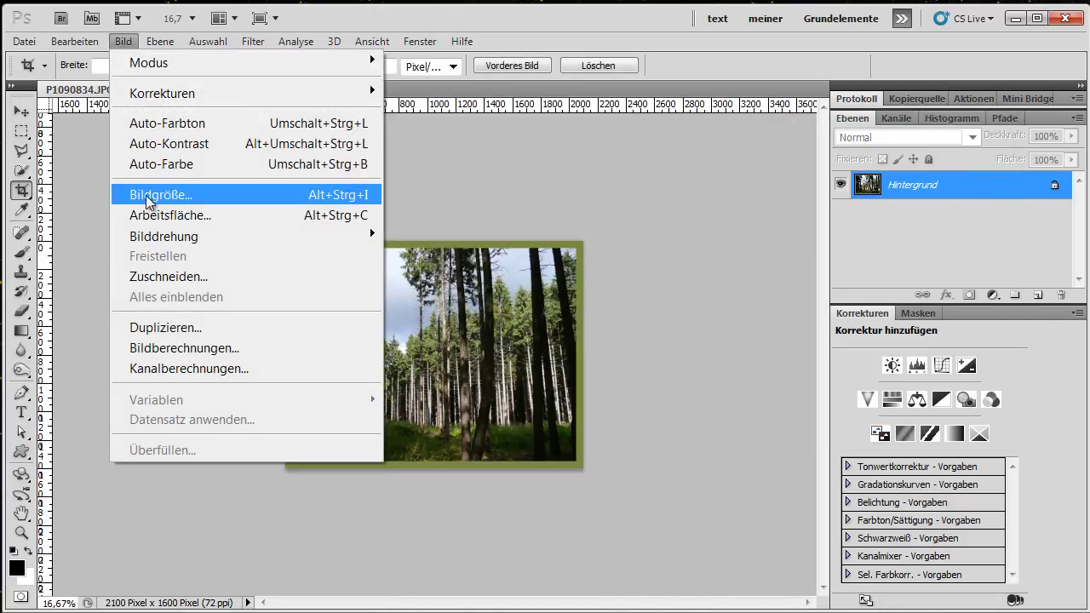
left_click(150, 217)
left_click(780, 248)
type("10")
double_click(783, 273)
type("10")
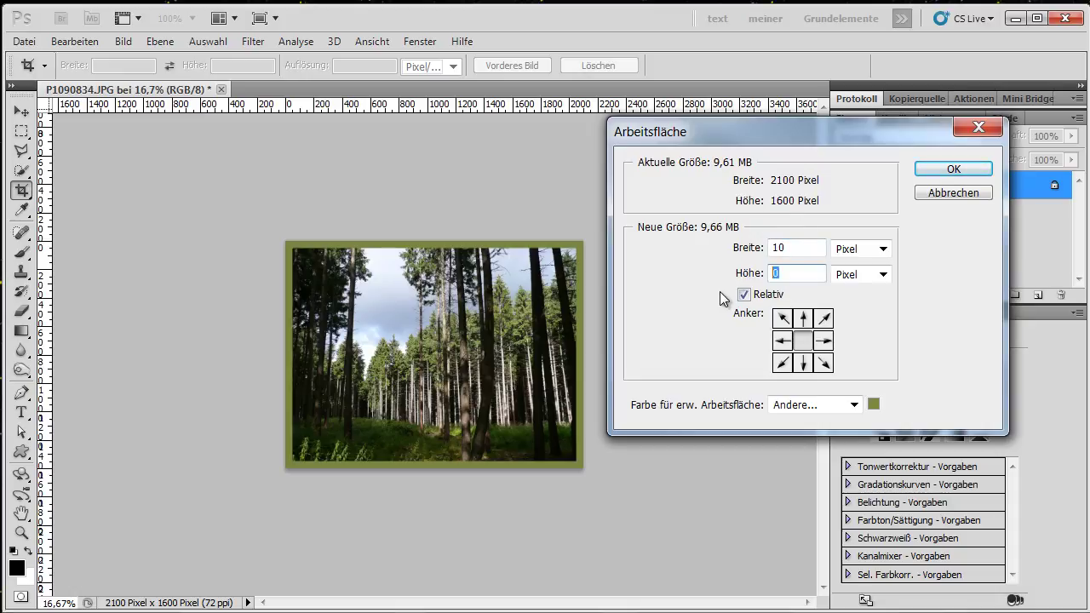
left_click(816, 405)
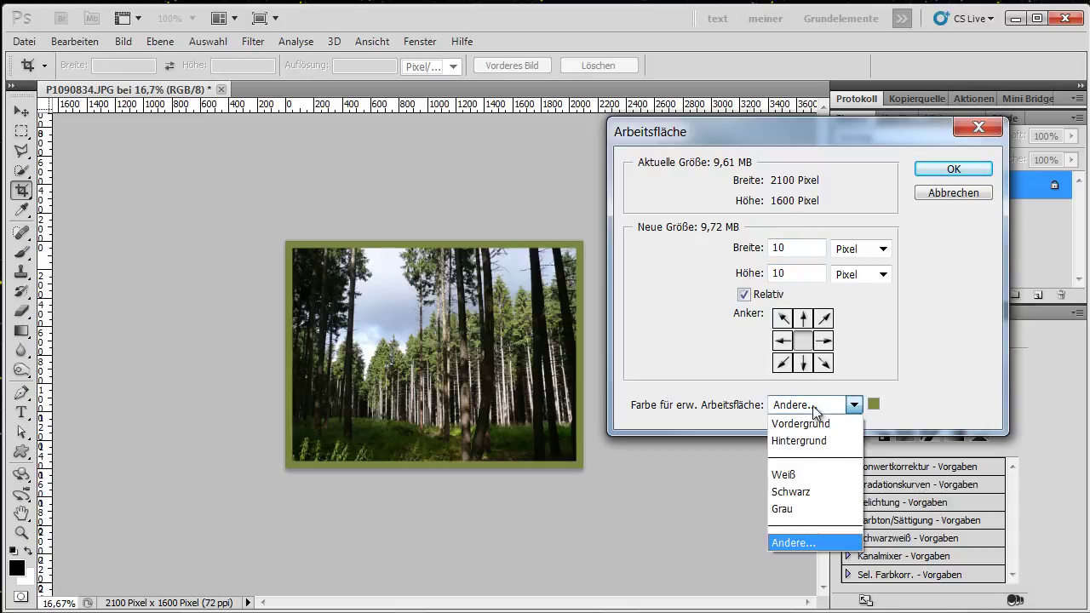
left_click(795, 489)
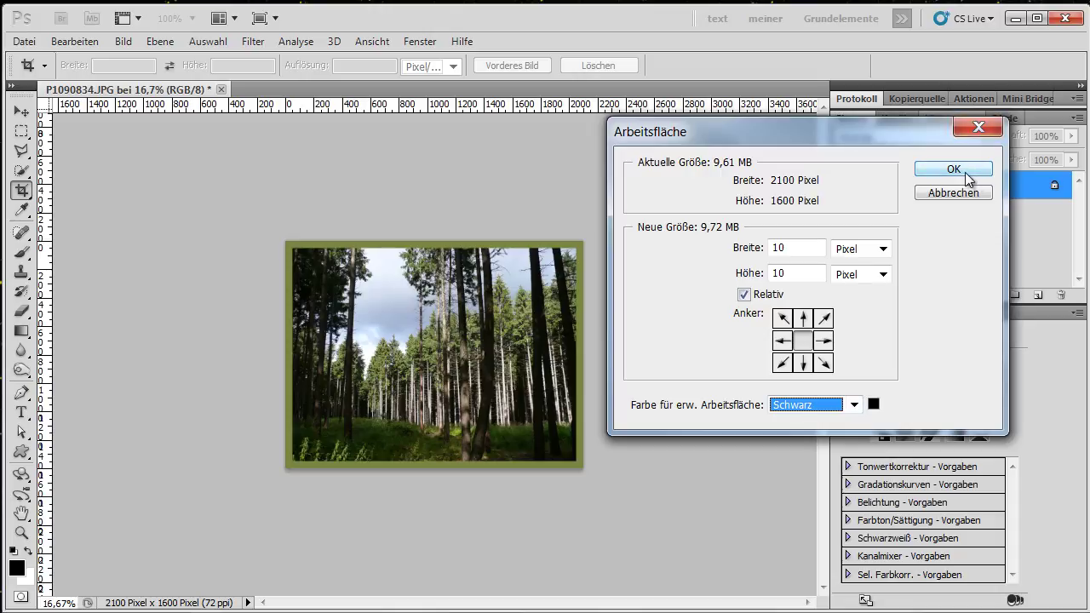
left_click(962, 174)
Add a further relative 500 x 500 pixel border in a custom olive green.
left_click(122, 42)
left_click(176, 212)
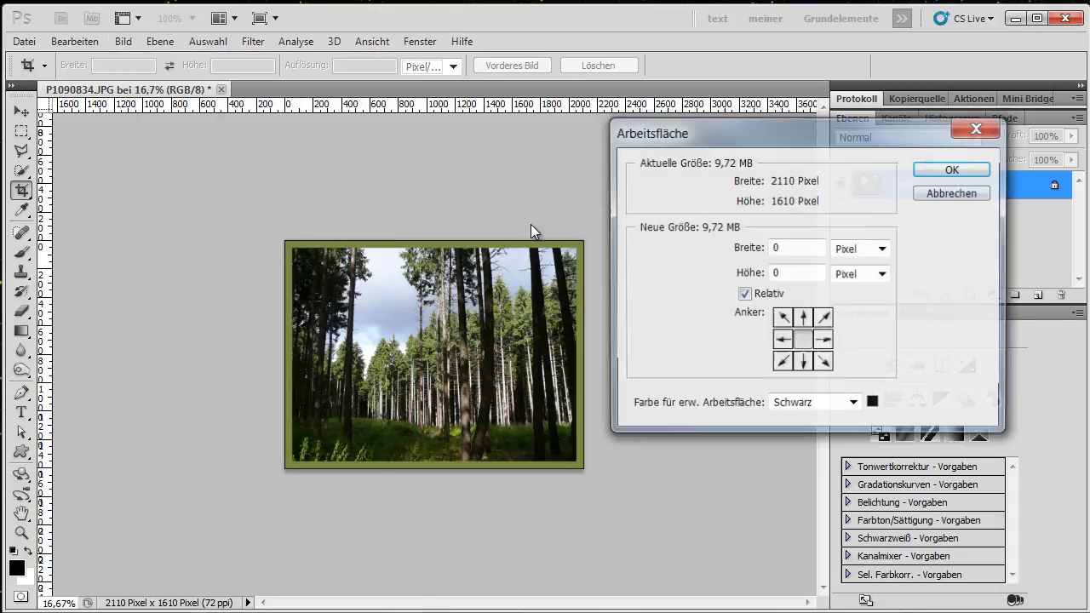
double_click(773, 249)
type("500")
double_click(793, 279)
type("500")
left_click(807, 404)
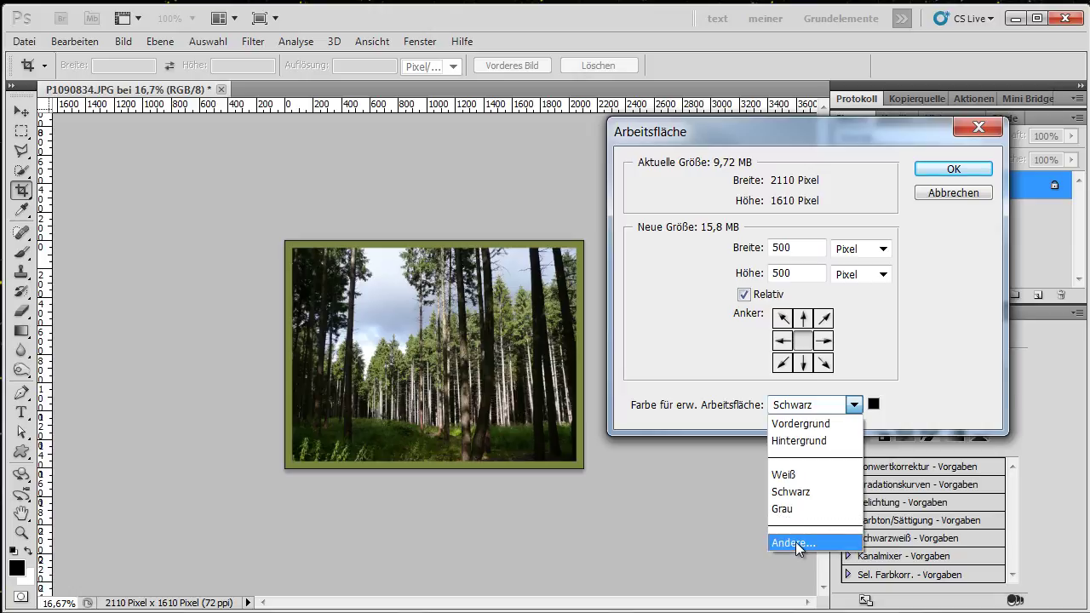
left_click(796, 541)
left_click(378, 357)
left_click(989, 220)
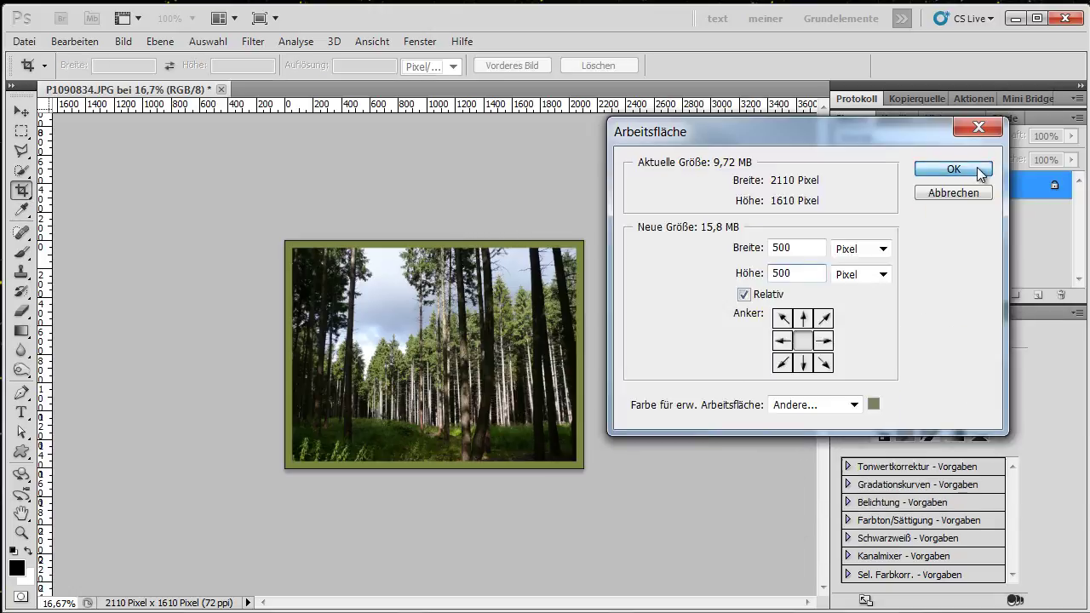
left_click(976, 167)
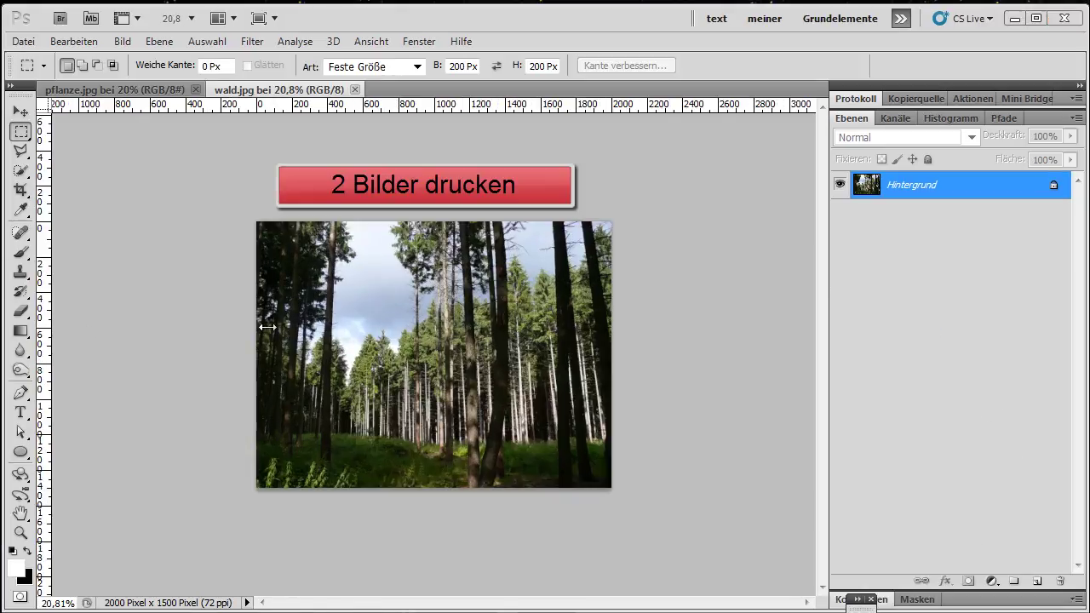
Grow wald.jpg's height by 100 percent relative, anchored top-centre, to 2000 x 3000, then show pflanze.jpg.
left_click(113, 89)
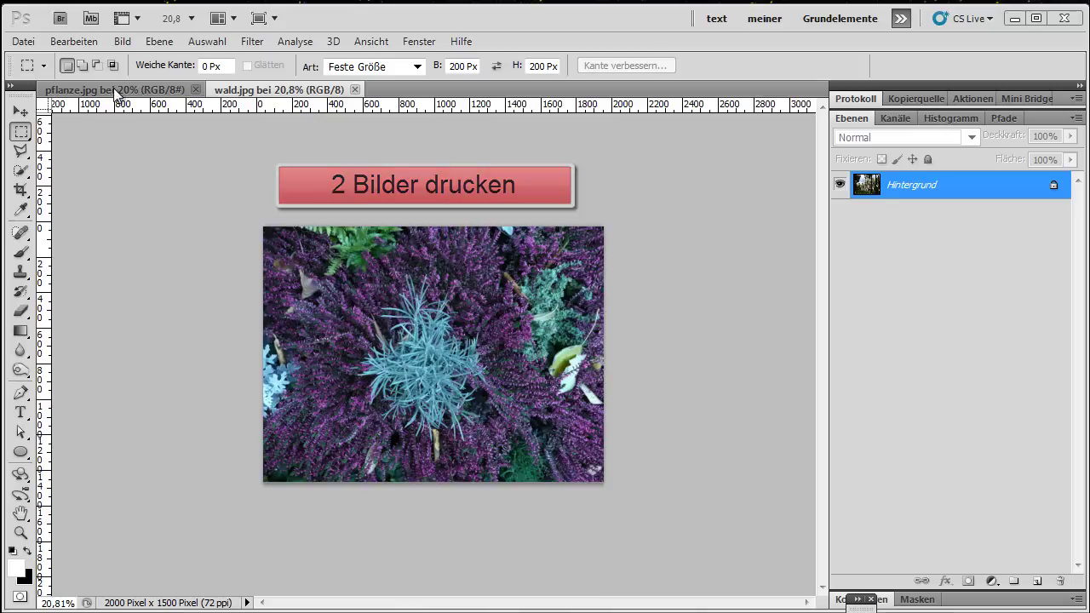
left_click(255, 90)
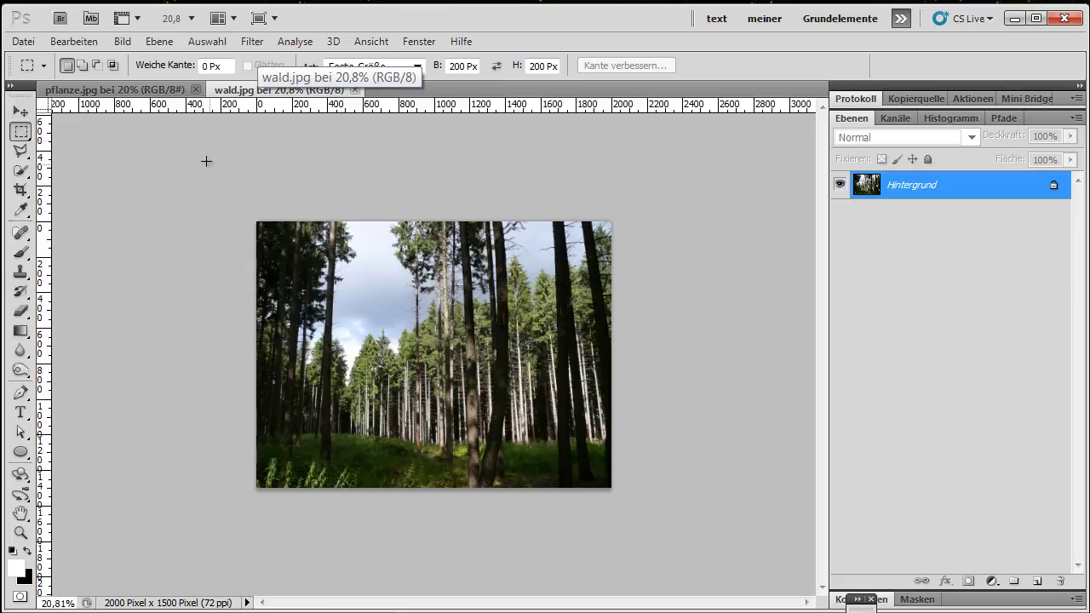
left_click(123, 41)
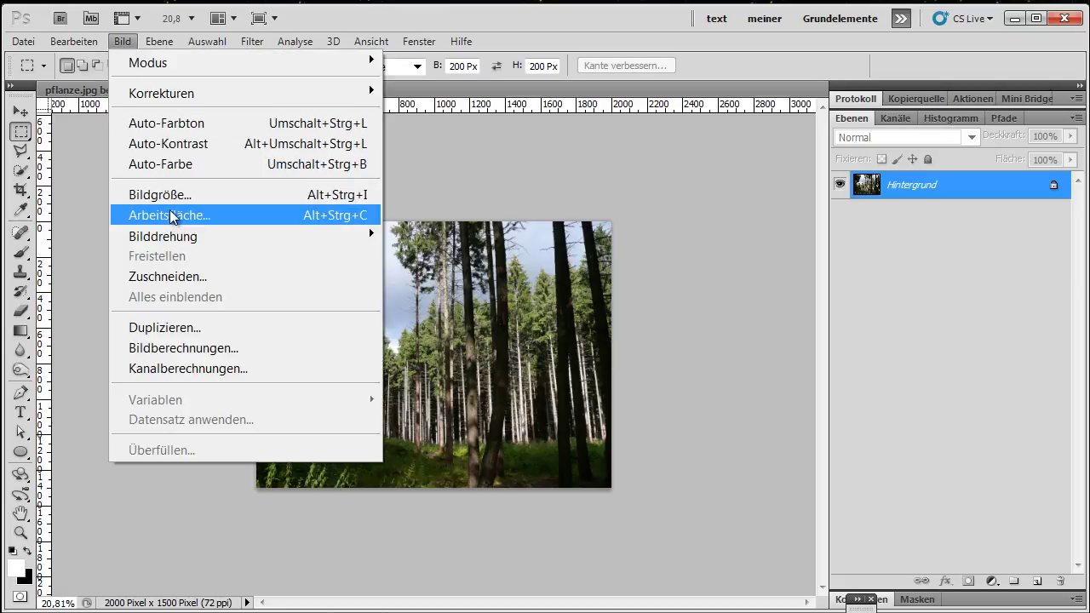
left_click(170, 214)
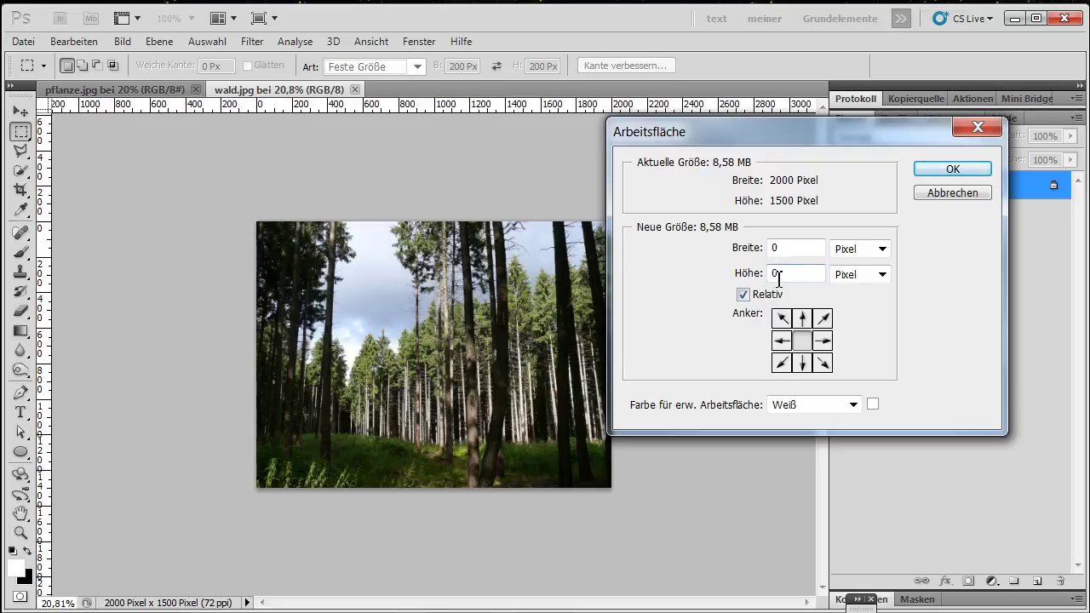
double_click(784, 272)
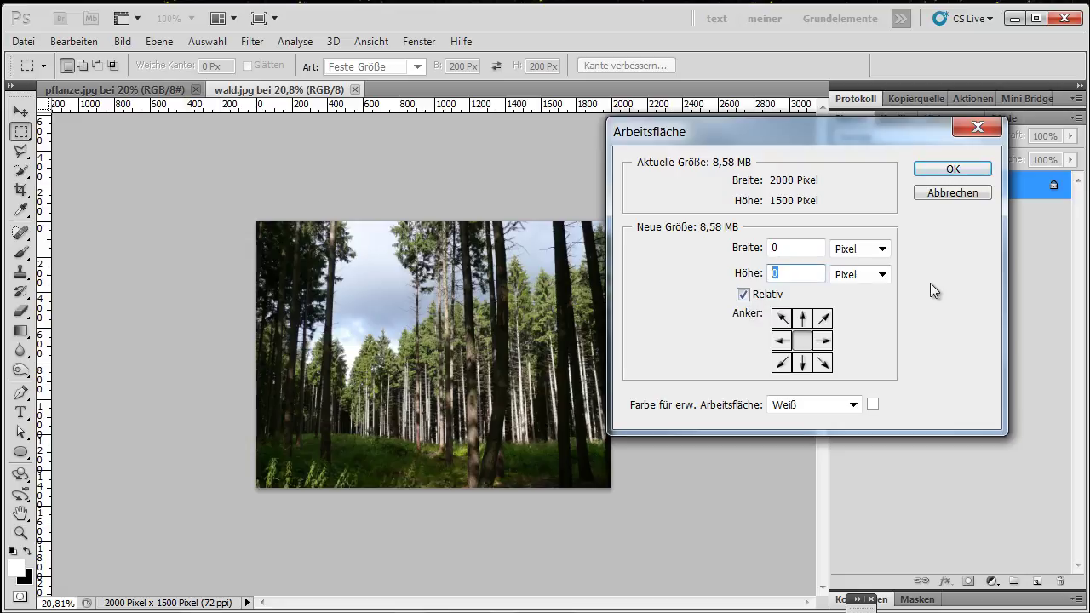
left_click(883, 283)
left_click(881, 291)
double_click(792, 273)
type("100")
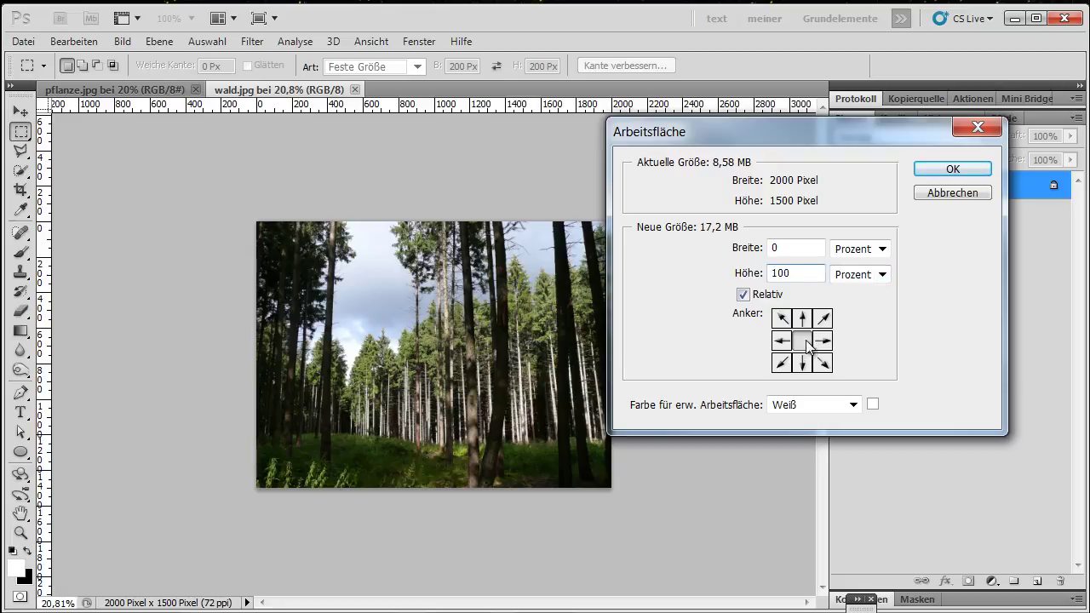
left_click(801, 322)
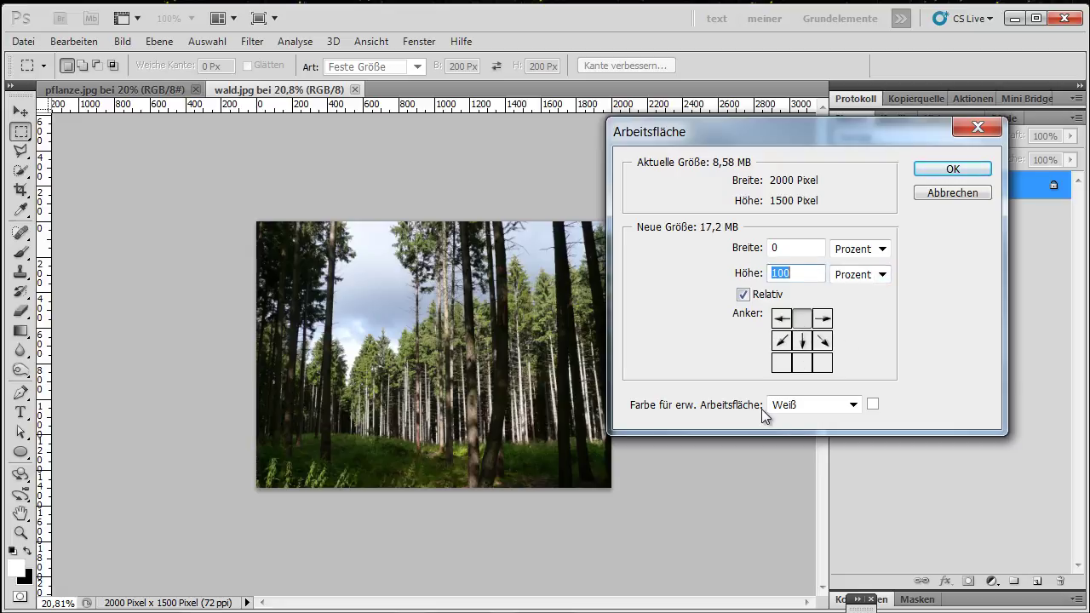
left_click(951, 169)
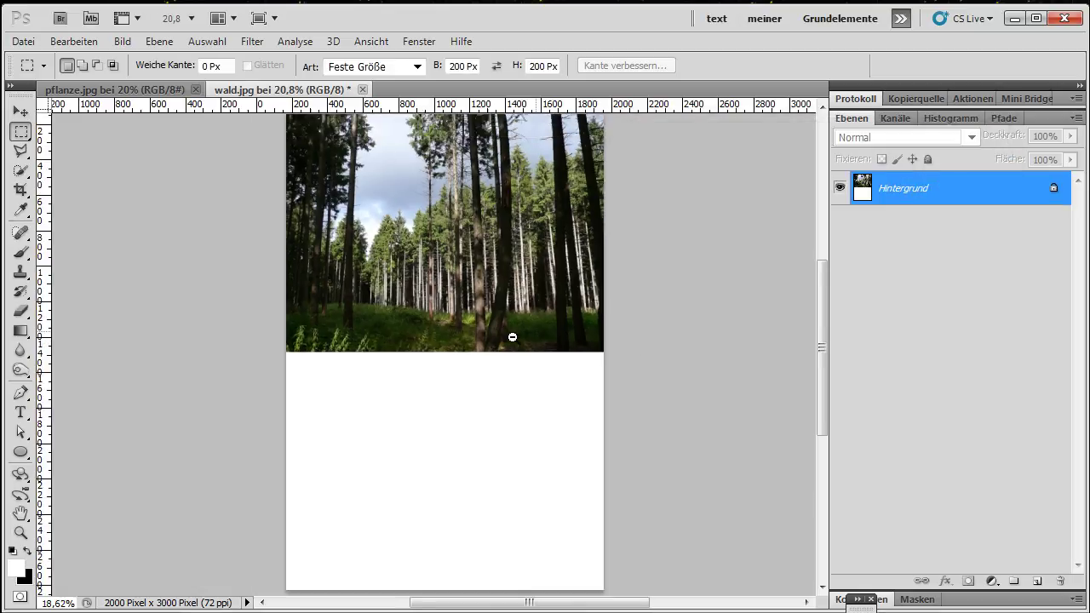
left_click_drag(563, 343, 504, 338)
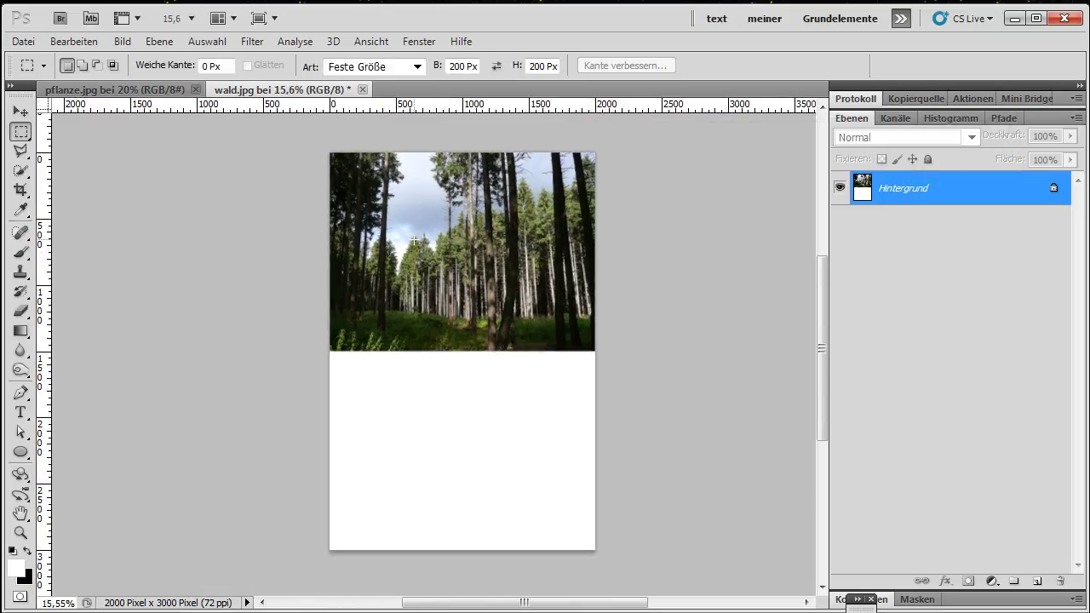
left_click(116, 93)
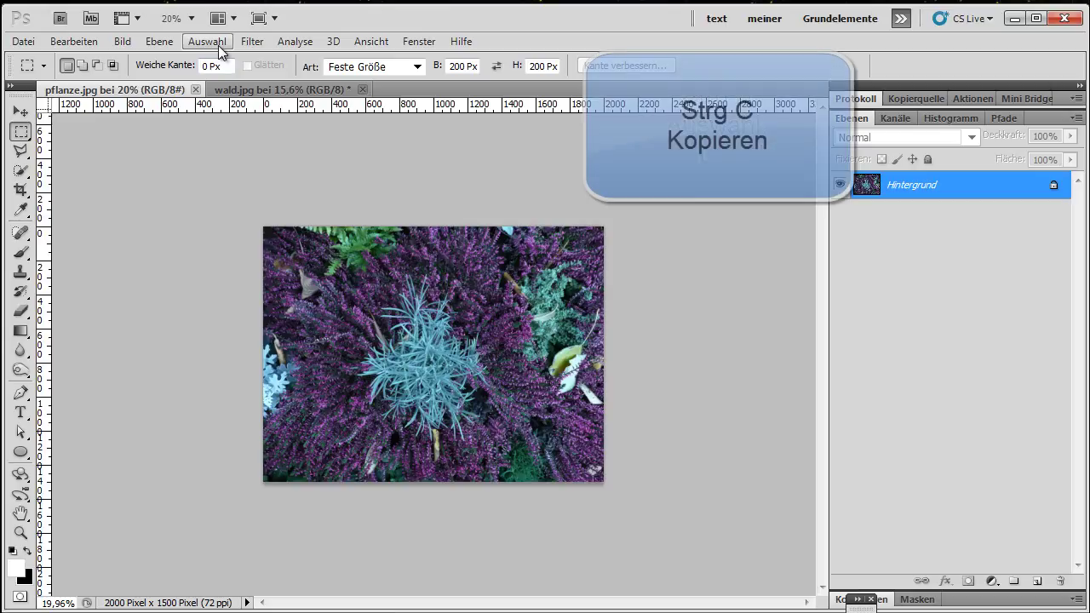
Paste the whole plant photo into wald.jpg as Ebene 1 and move it into the white lower half.
key("ctrl+a")
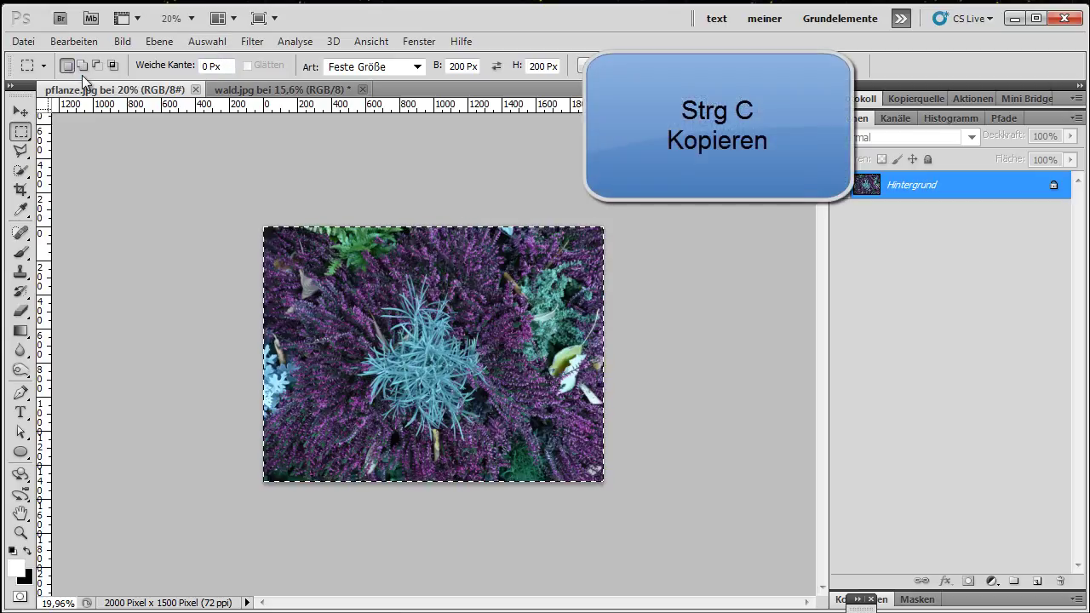
left_click(256, 90)
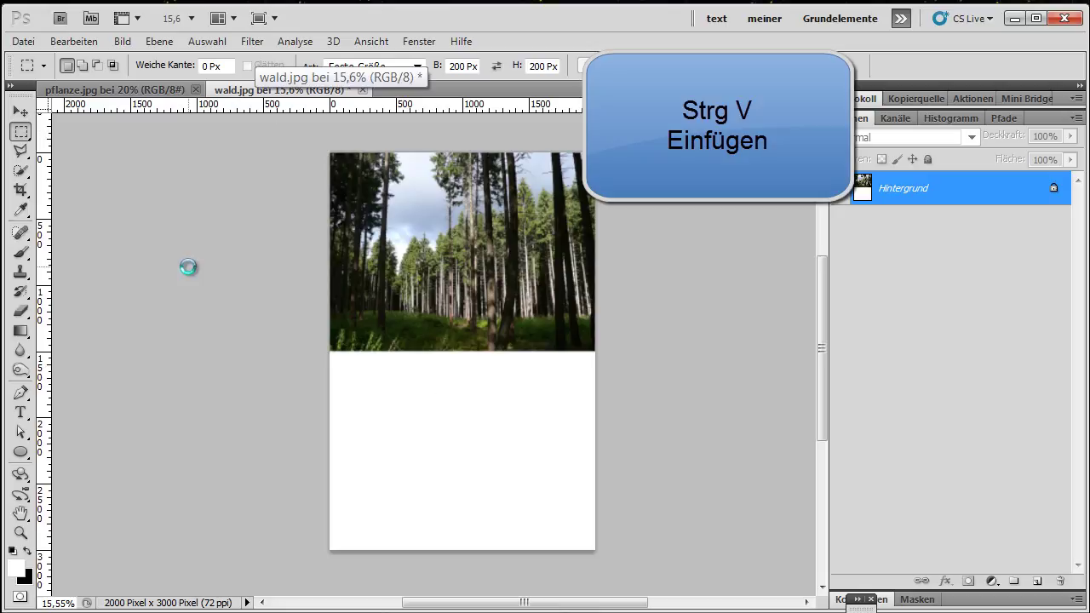
key("ctrl+v")
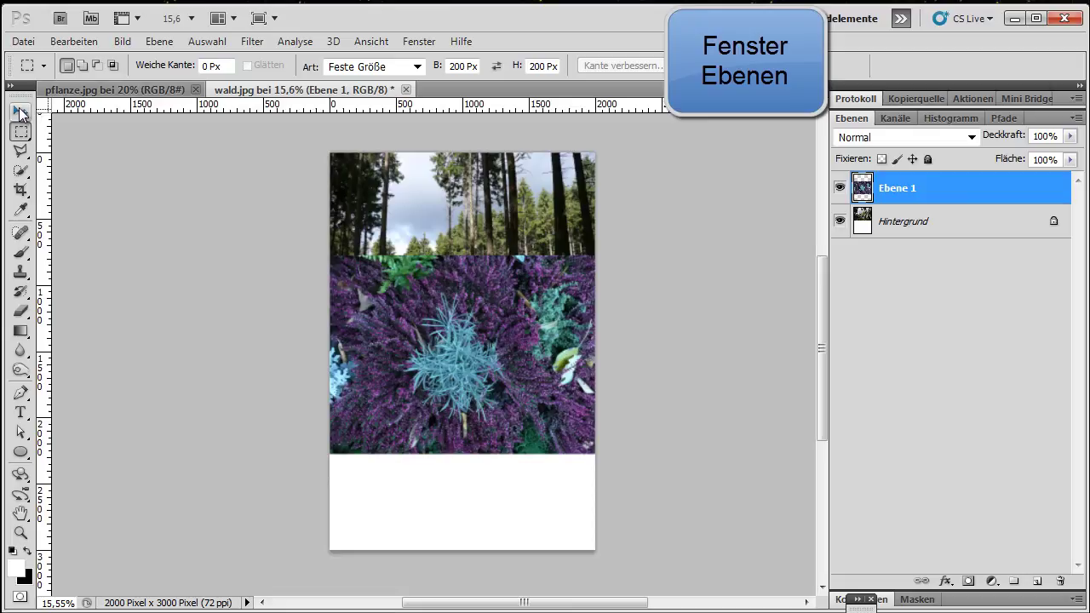
left_click(20, 112)
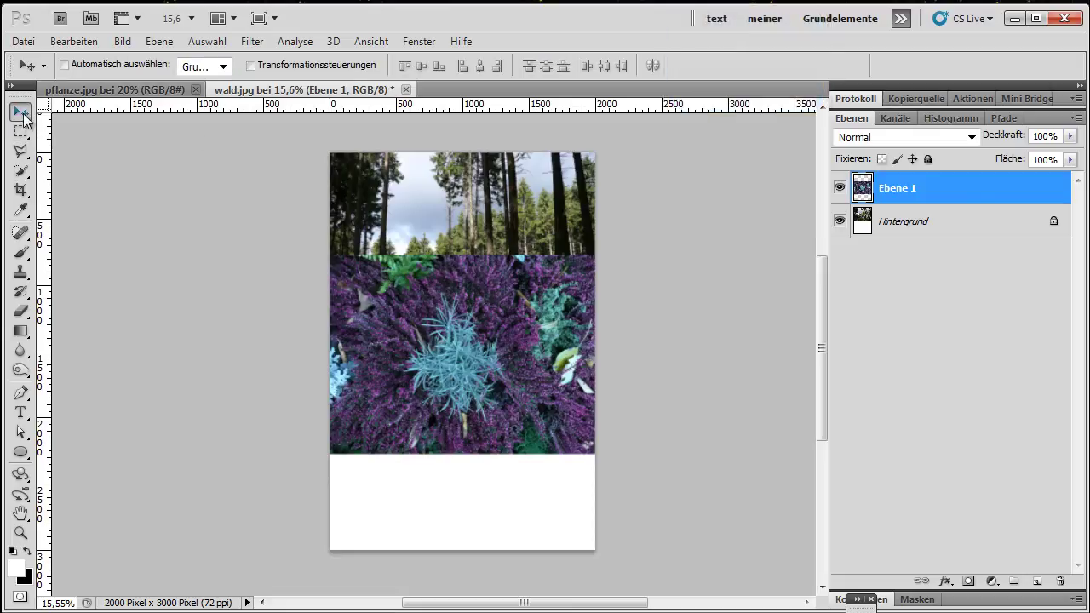
left_click_drag(439, 308, 433, 405)
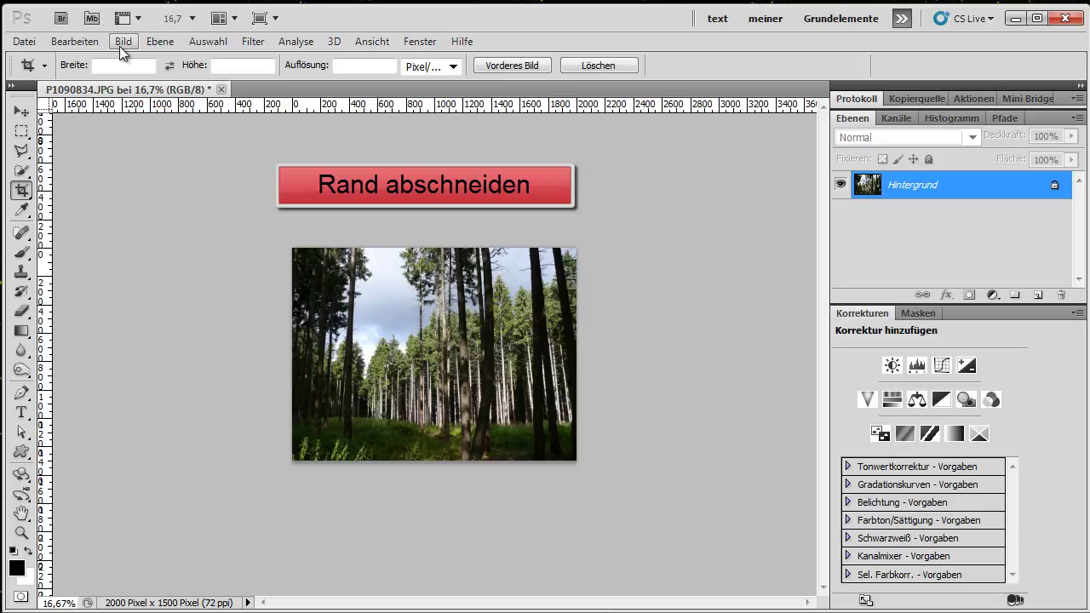
Shrink the canvas to an absolute 1800 x 1300 pixels and accept the clipping warning.
left_click(122, 40)
left_click(167, 215)
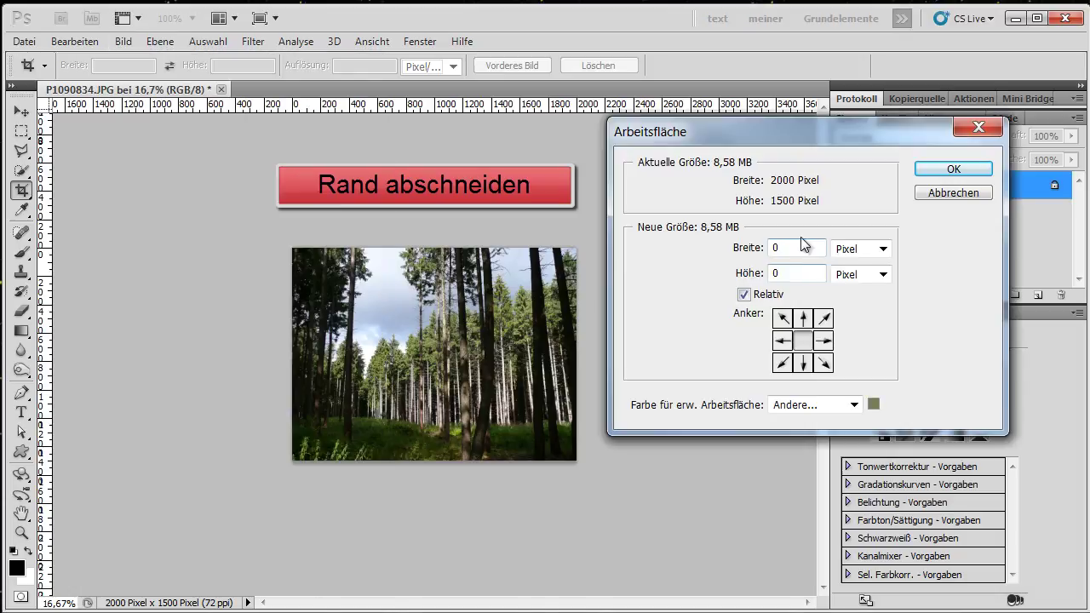
left_click(745, 295)
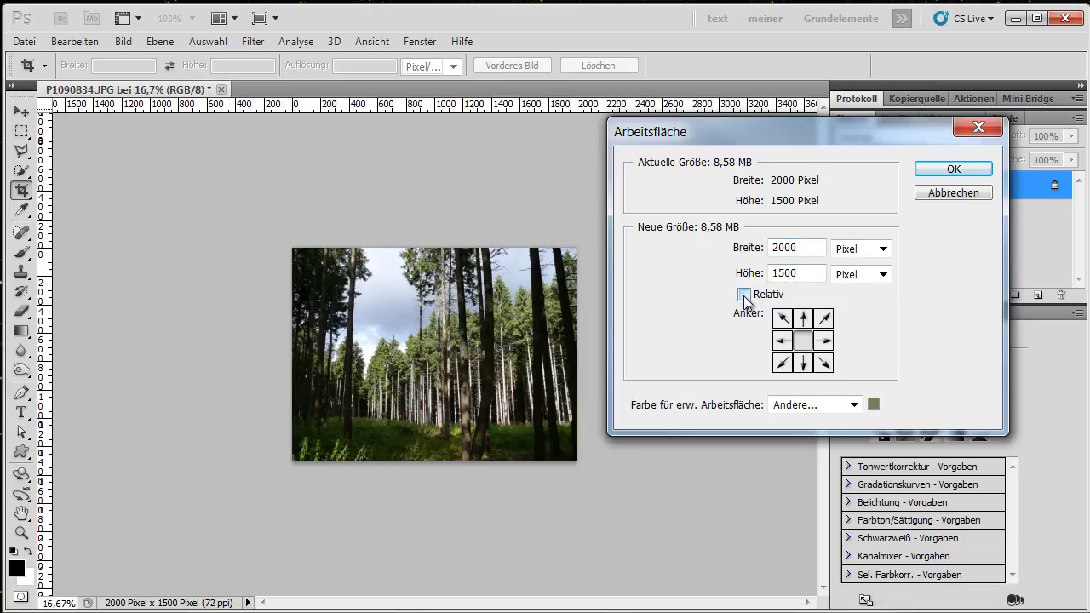
left_click_drag(809, 248, 722, 249)
type("1800")
left_click_drag(806, 280, 729, 274)
type("1300")
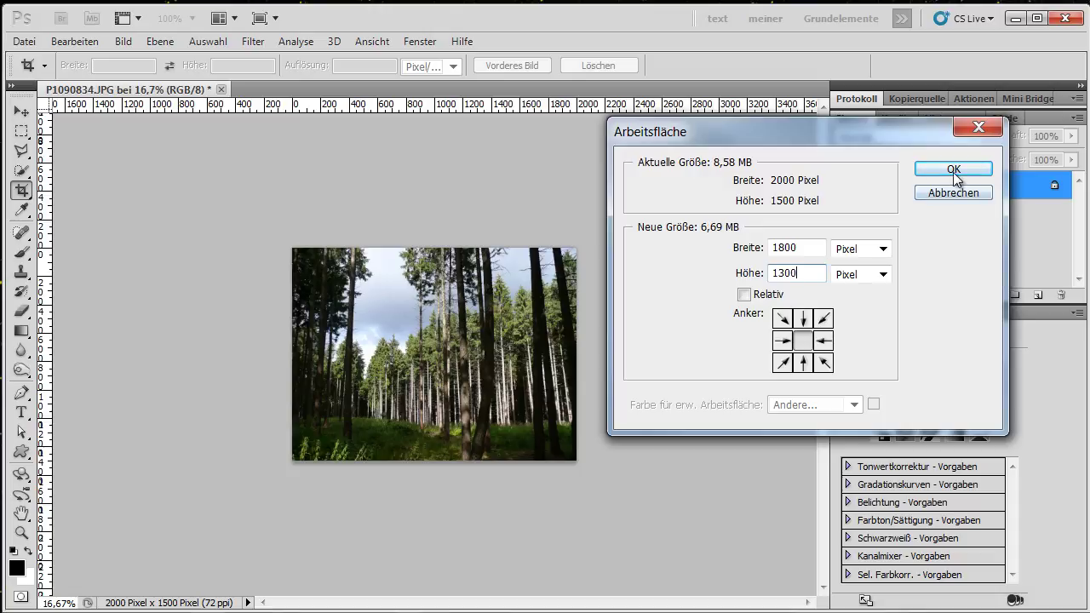
left_click(969, 172)
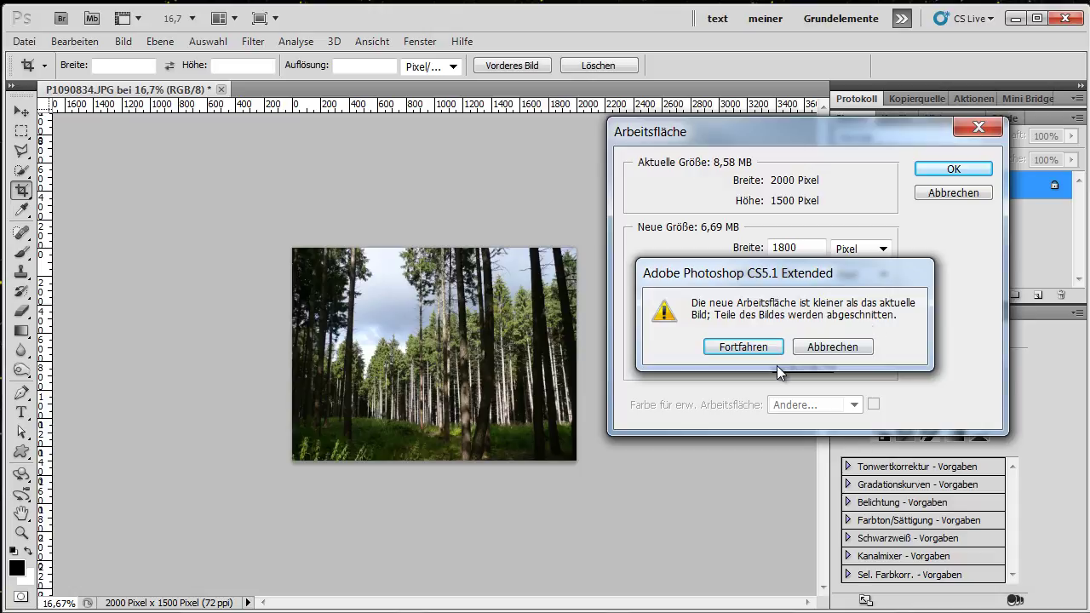
left_click(743, 347)
key("h")
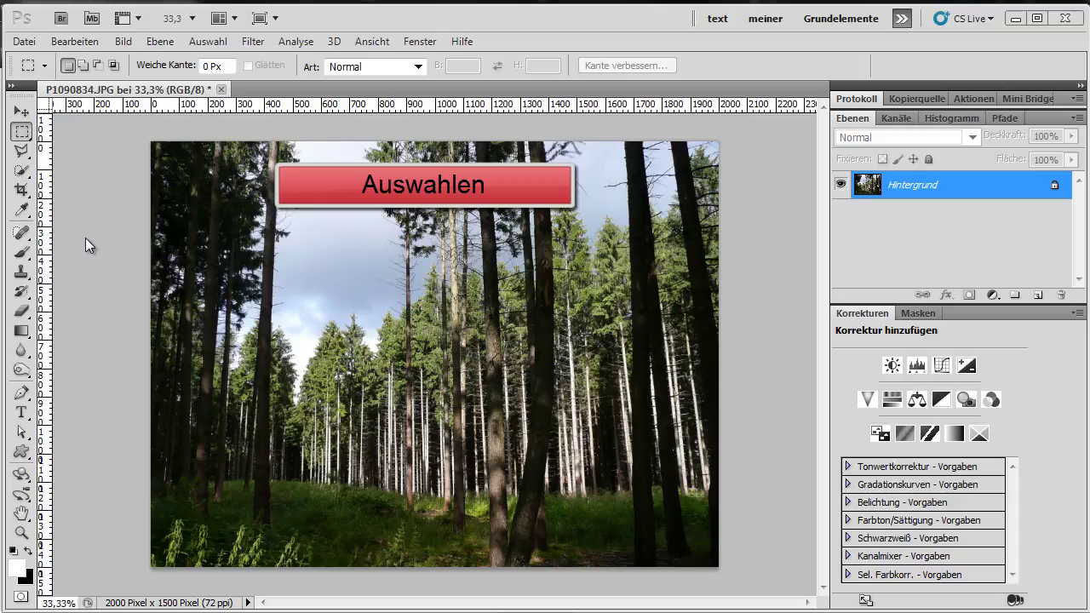
Keep the Rectangular Marquee, reset all tools to defaults, and drag a selection over the photo's centre.
right_click(15, 138)
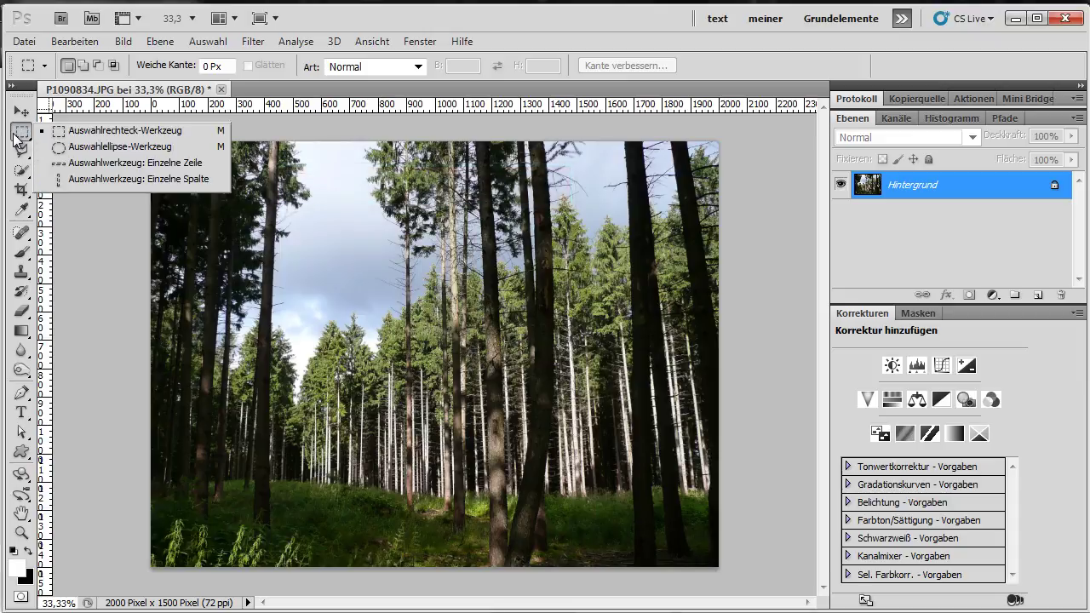
left_click(102, 136)
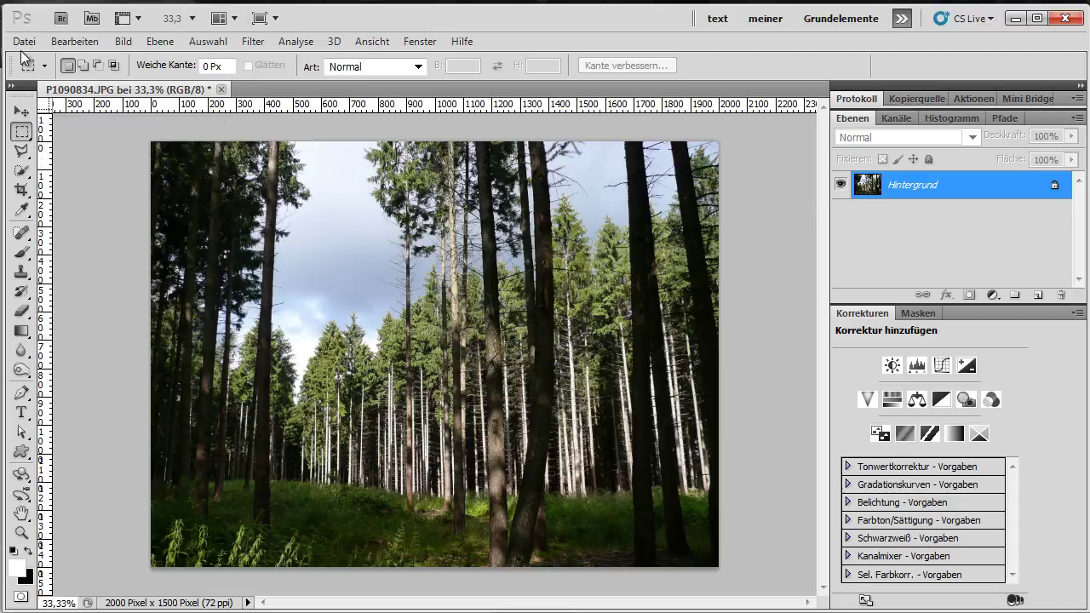
right_click(25, 70)
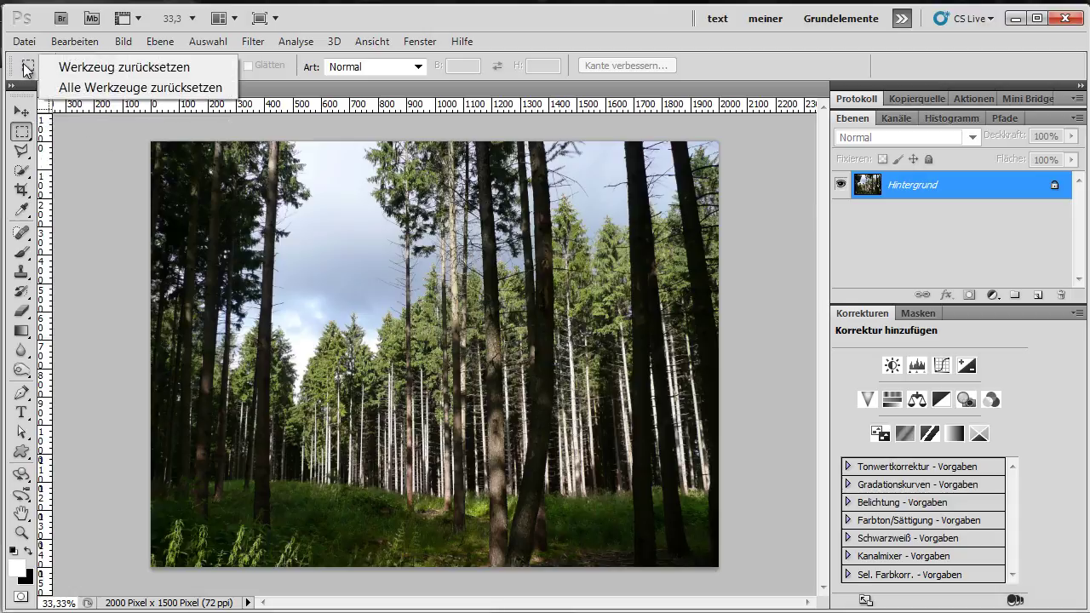
left_click(79, 91)
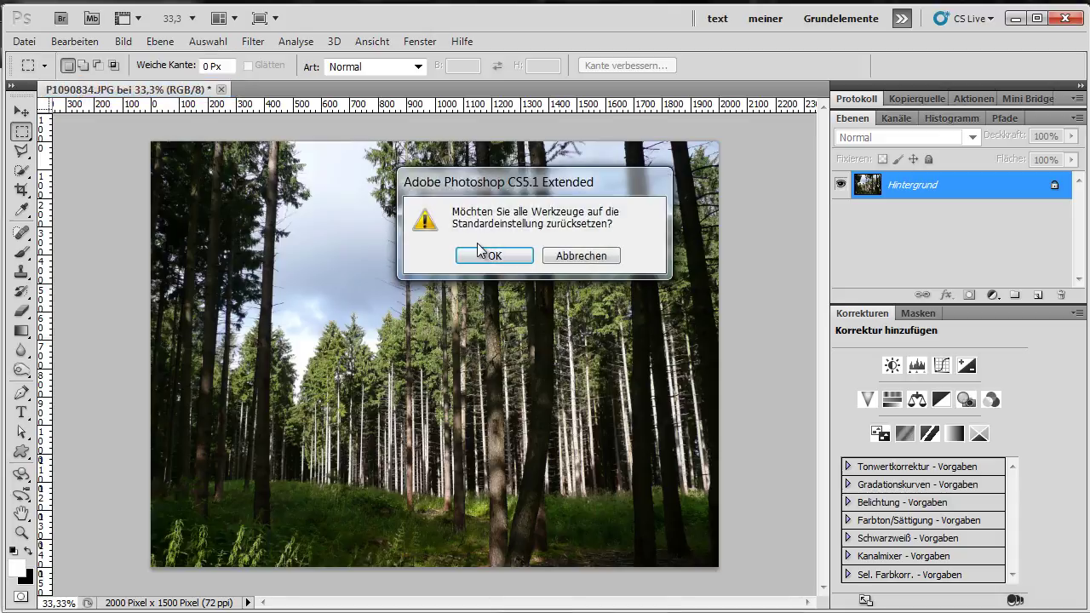
left_click(494, 256)
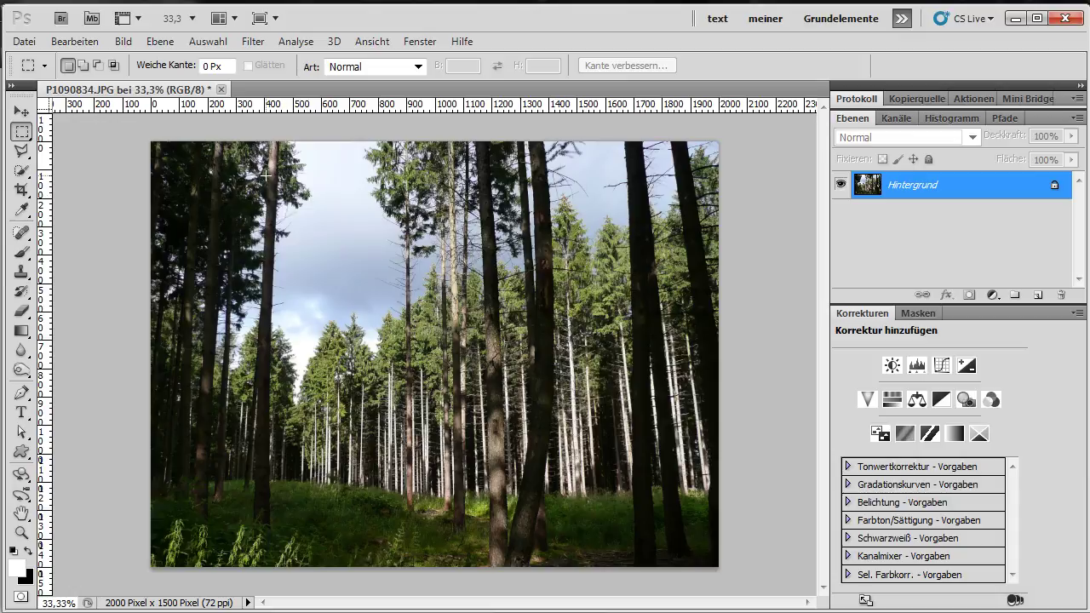
left_click_drag(291, 292, 649, 475)
Crop the forest photo to a marquee around the central trees, giving 1498 x 1134 px, then deselect.
left_click_drag(649, 475, 687, 492)
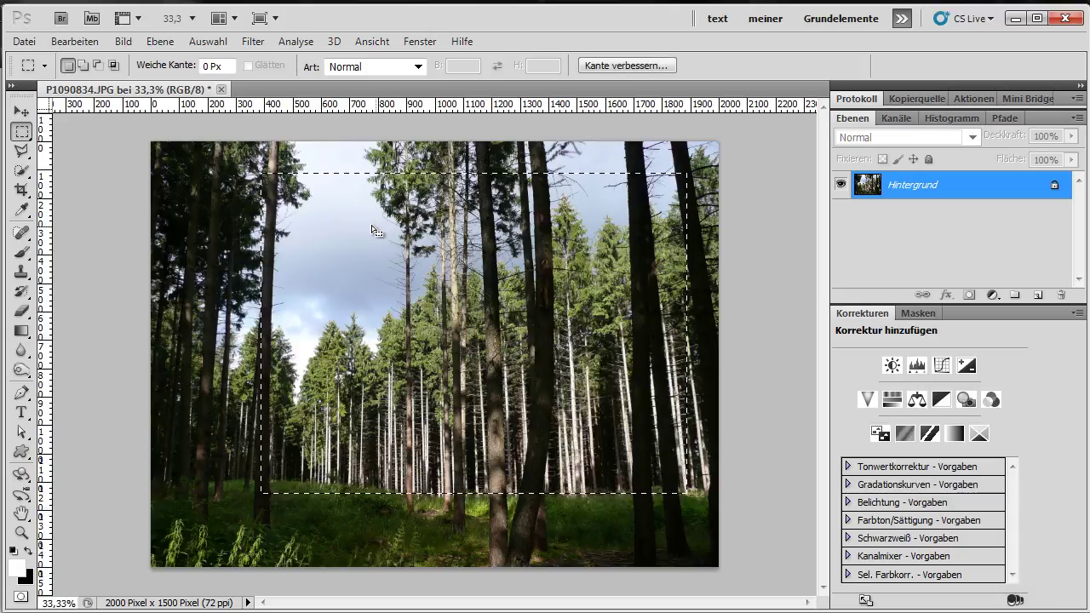
mouse_move(381, 217)
left_mouse_down()
mouse_move(351, 223)
mouse_move(397, 240)
left_mouse_up()
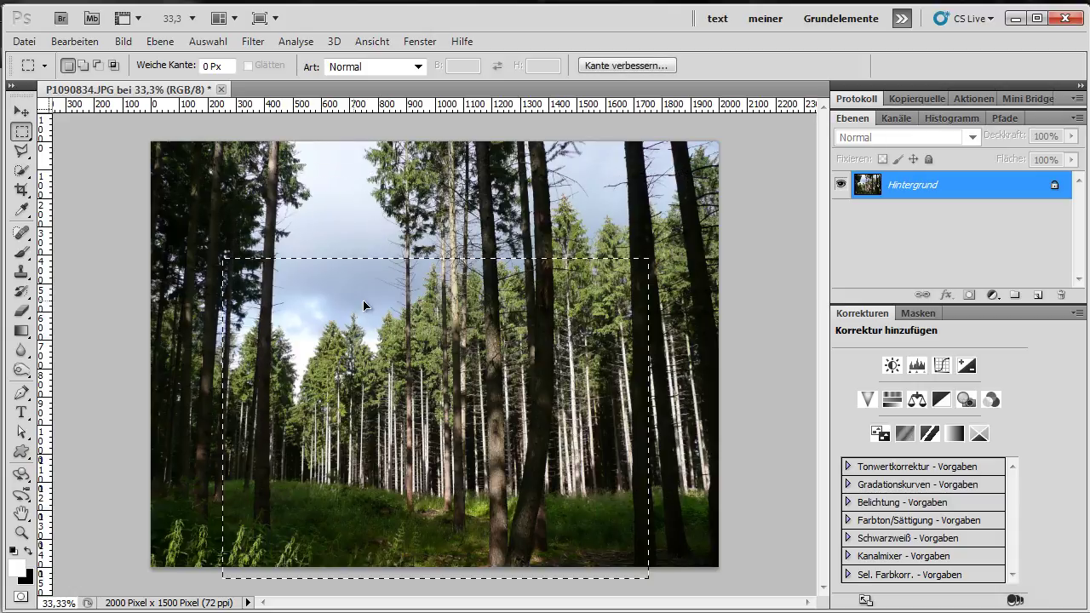
left_click_drag(396, 240, 332, 223)
left_click_drag(413, 226, 459, 220)
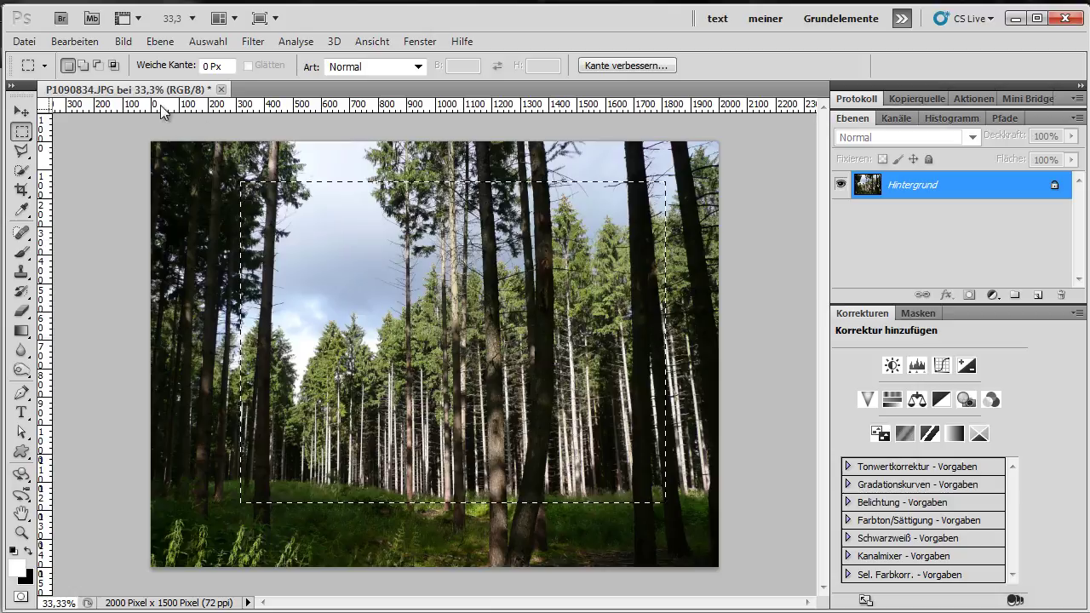
left_click(121, 41)
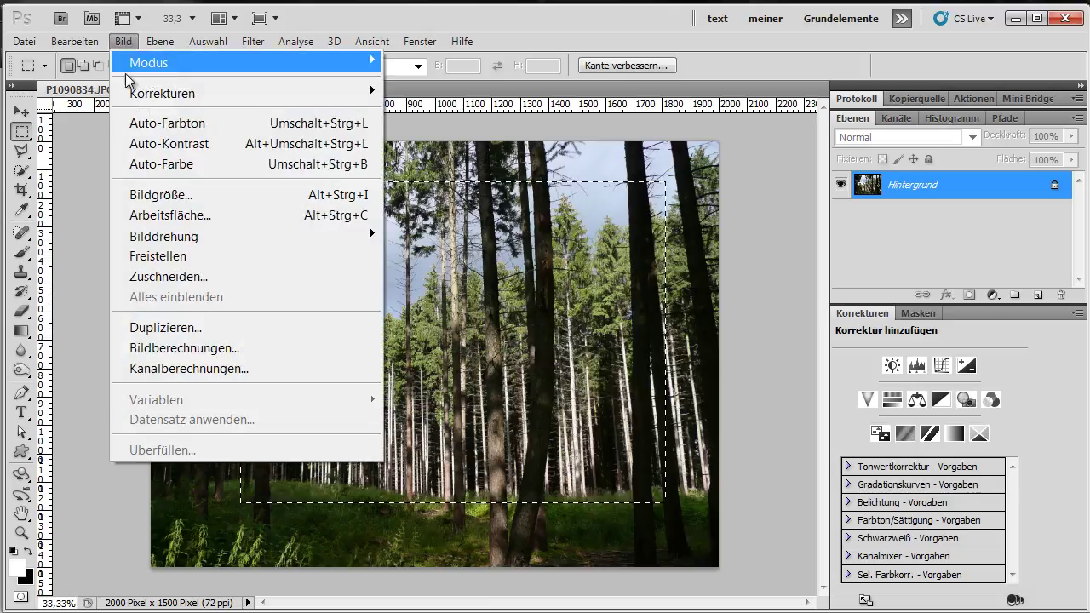
left_click(180, 256)
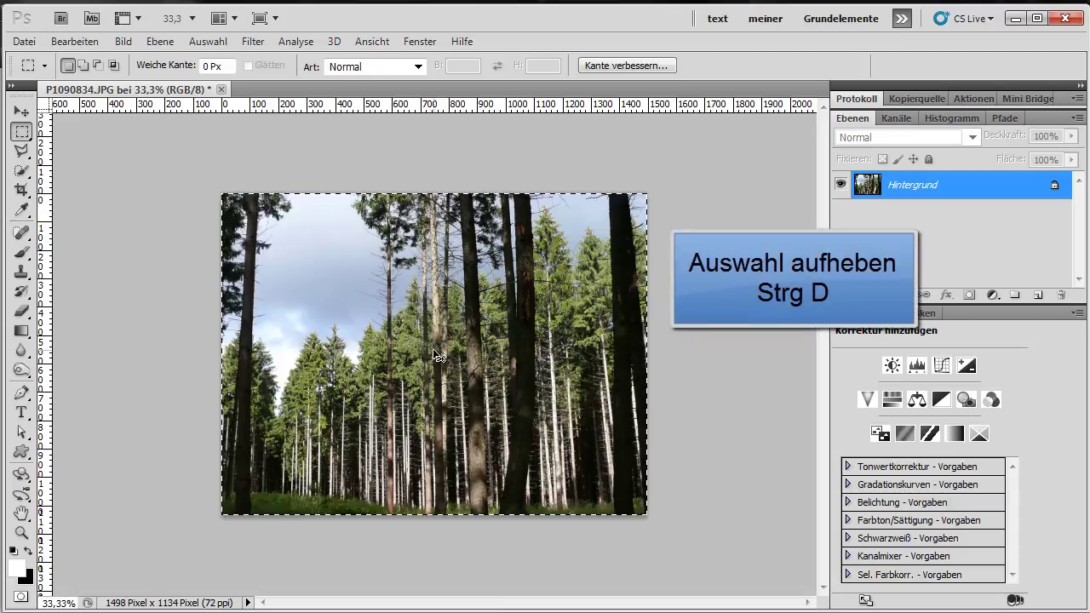
key("ctrl+d")
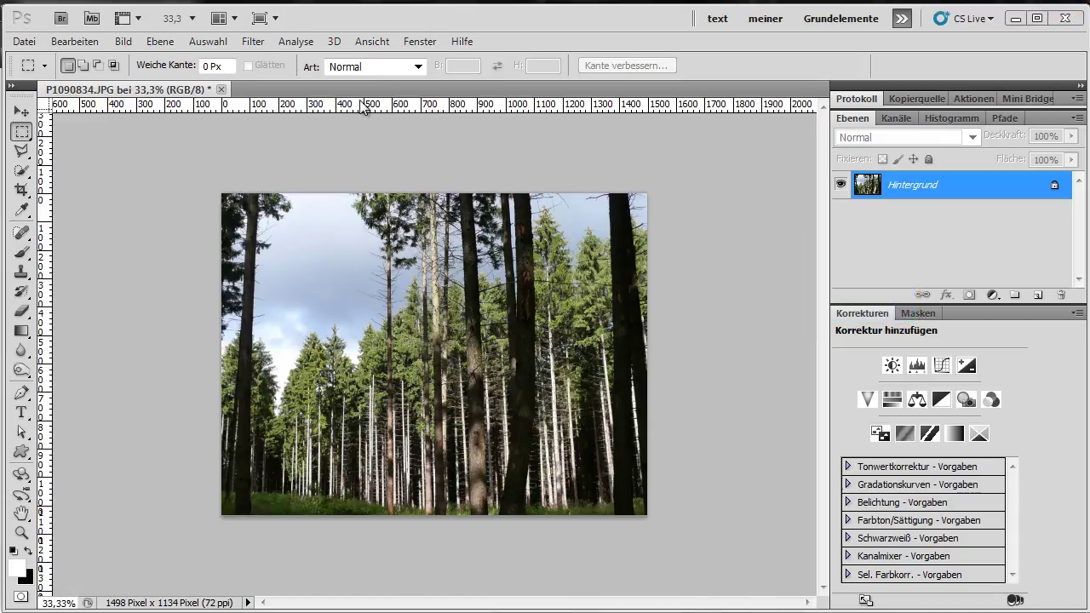
Try a fixed-aspect-ratio square selection on the forest photo, then remove it.
left_click(372, 68)
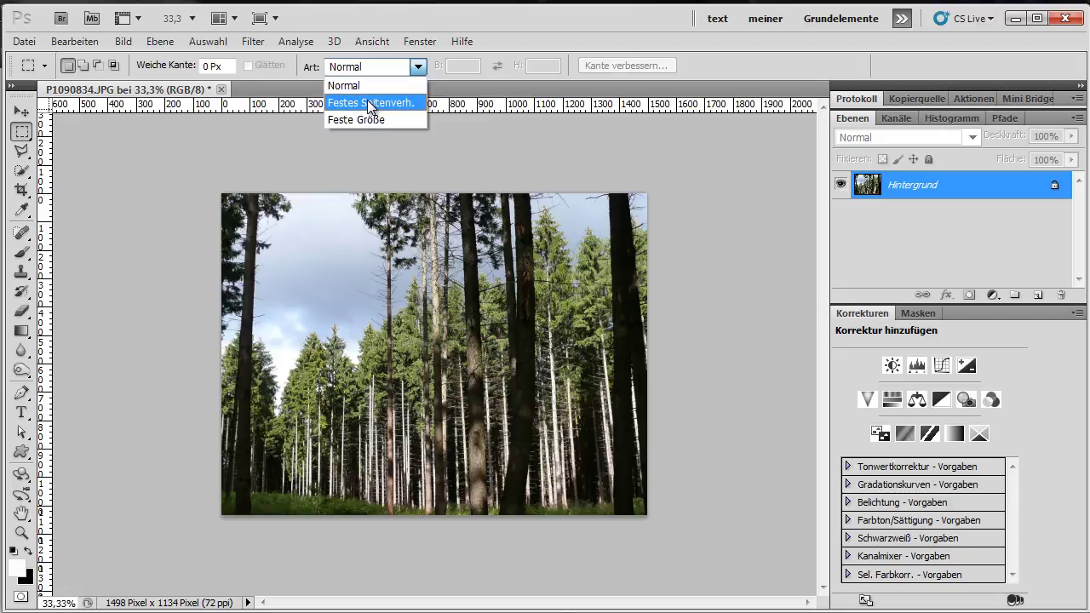
left_click(369, 103)
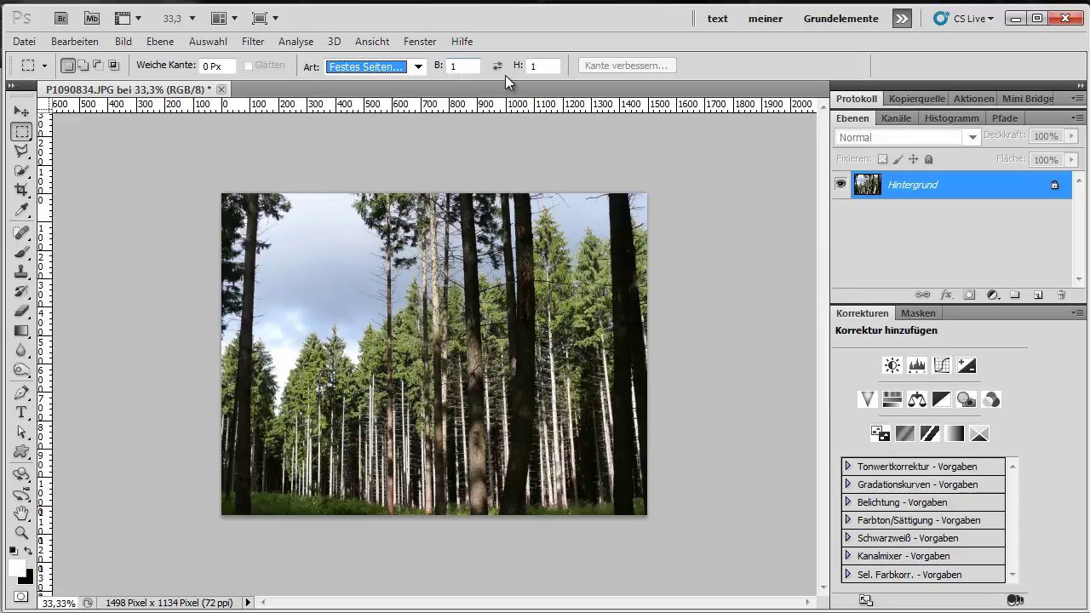
left_click(314, 220)
left_click_drag(316, 221, 585, 488)
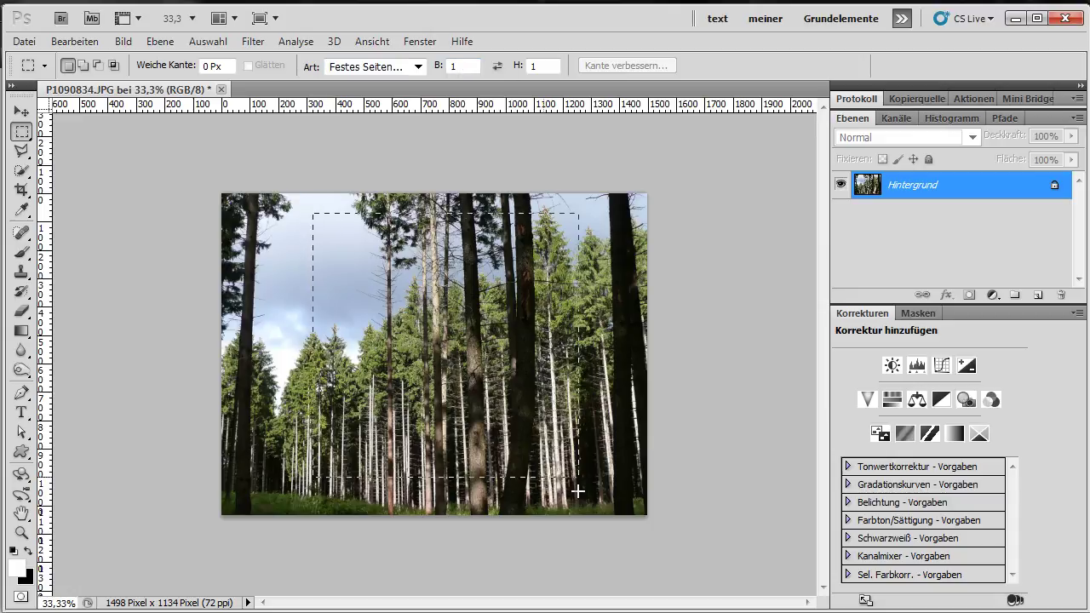
left_click_drag(495, 308, 518, 311)
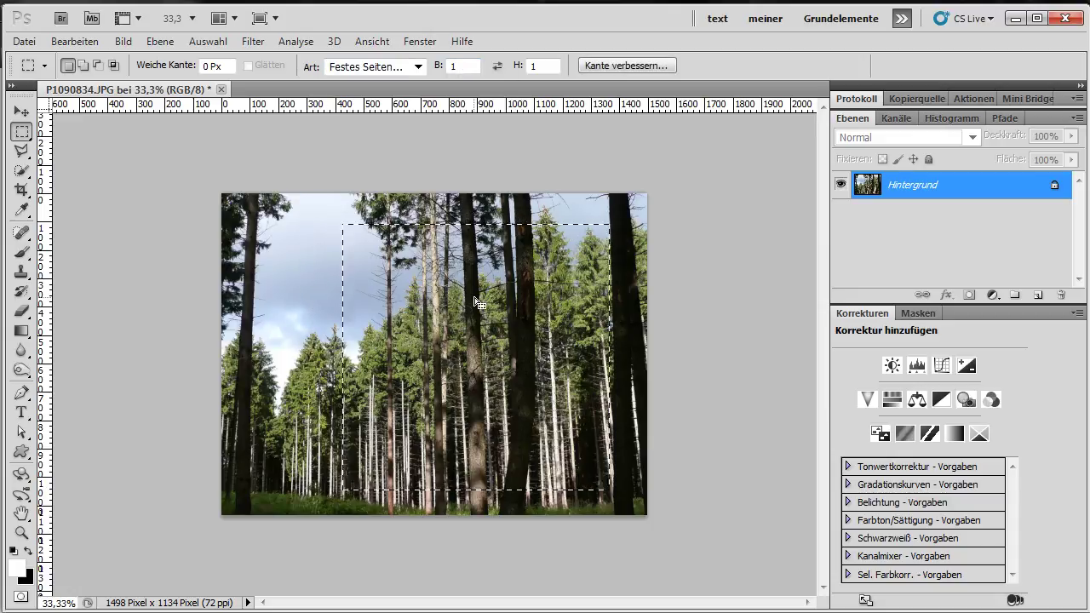
left_click(316, 289)
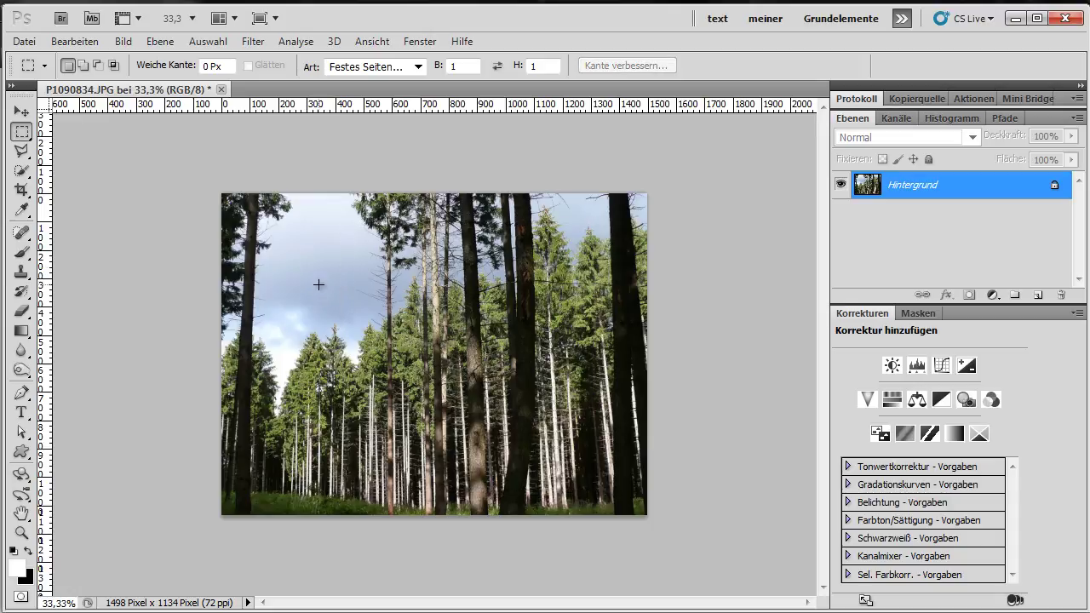
Place a fixed-size 200 x 200 px selection on the forest photo.
left_click(358, 66)
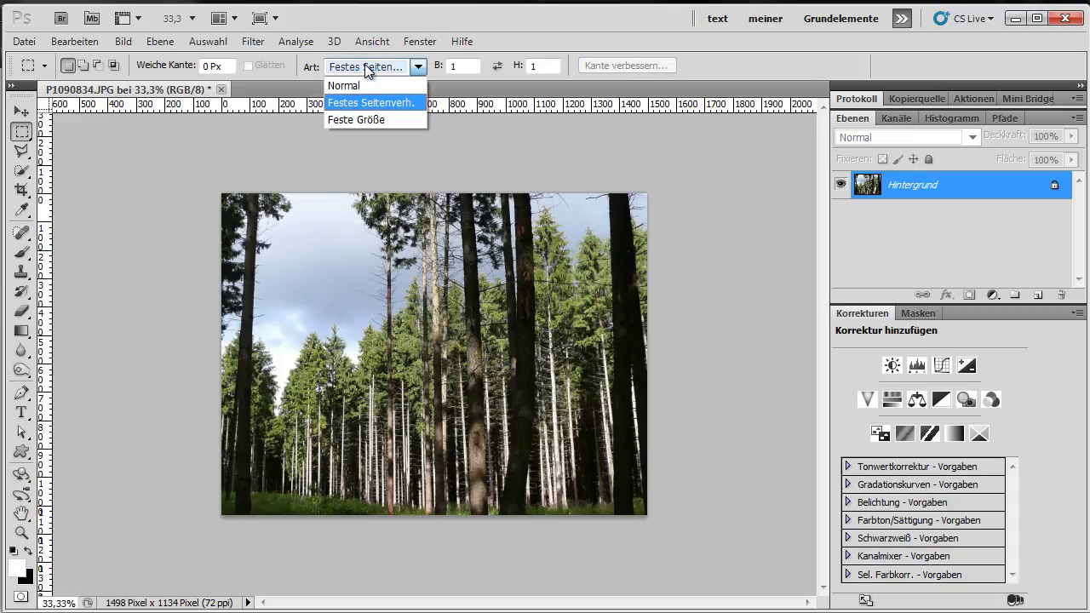
left_click(368, 119)
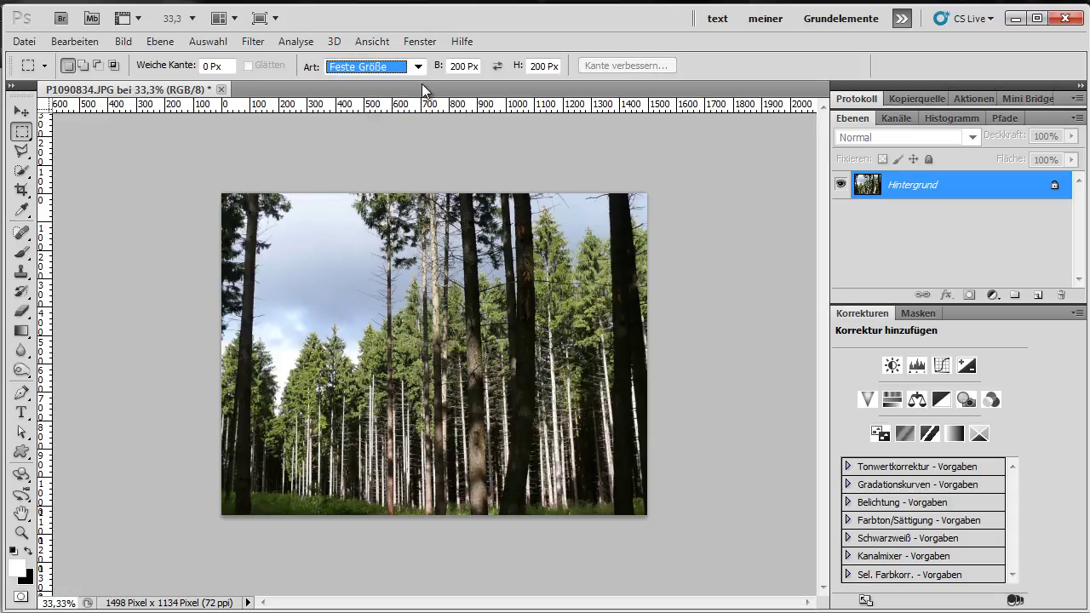
right_click(468, 69)
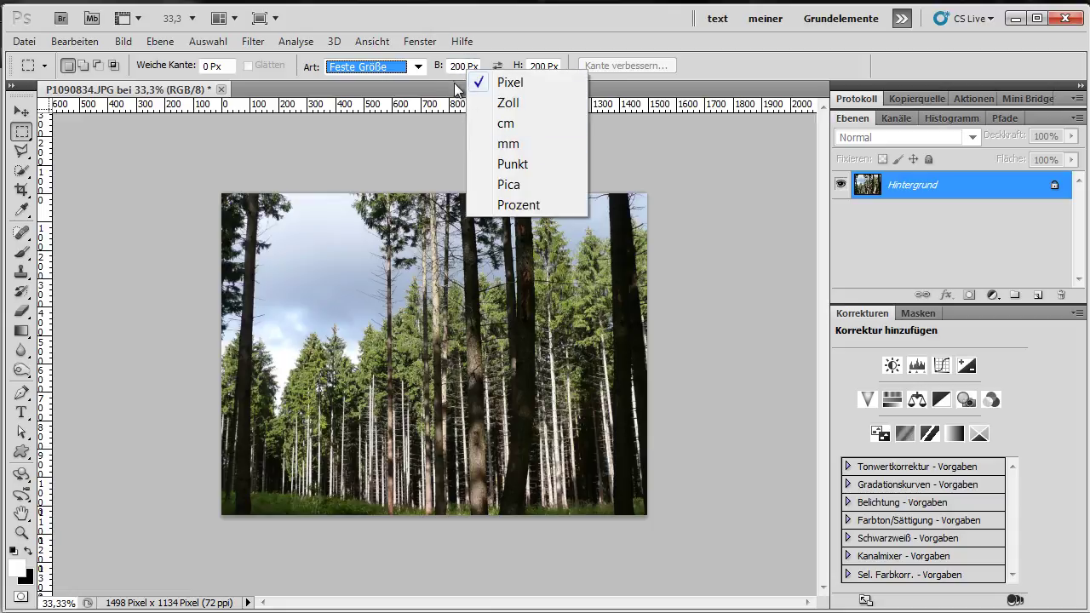
left_click(458, 66)
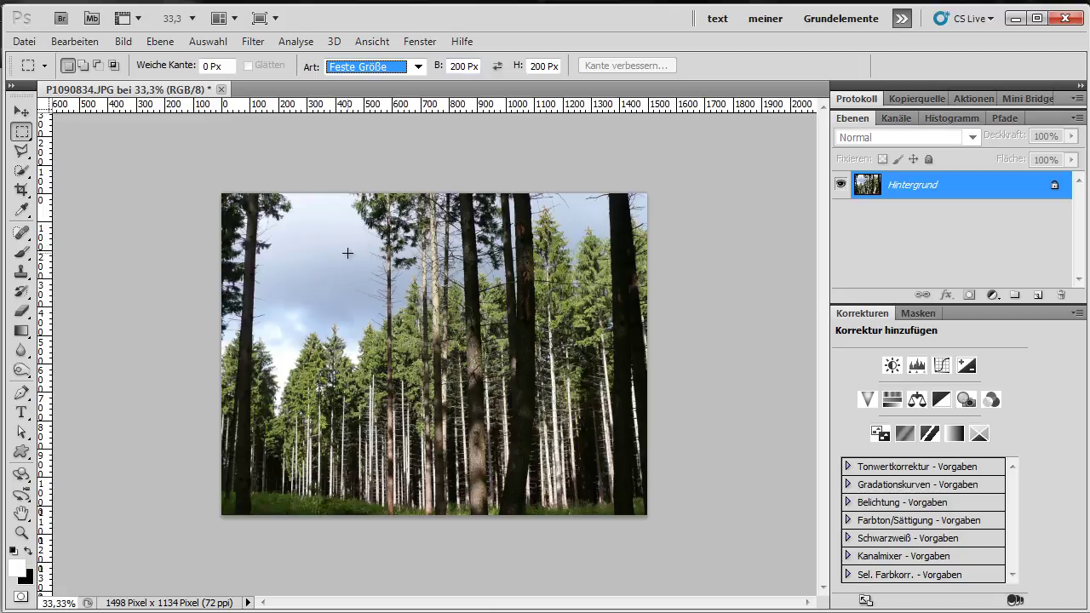
left_click(367, 297)
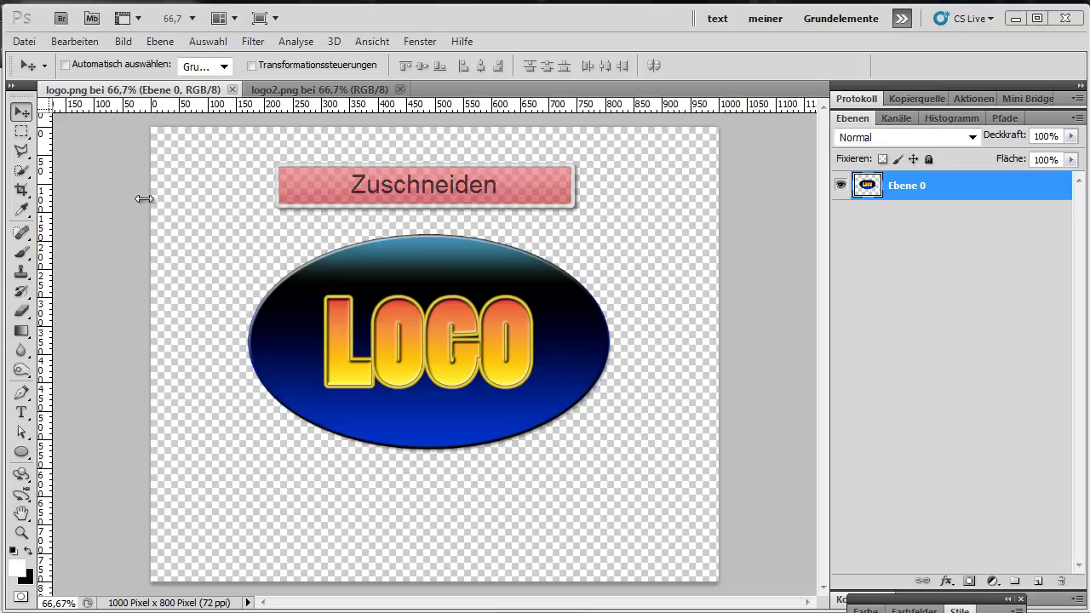
Trim transparent pixels from all four sides of logo.png, leaving it 644 x 387 px.
left_click(121, 42)
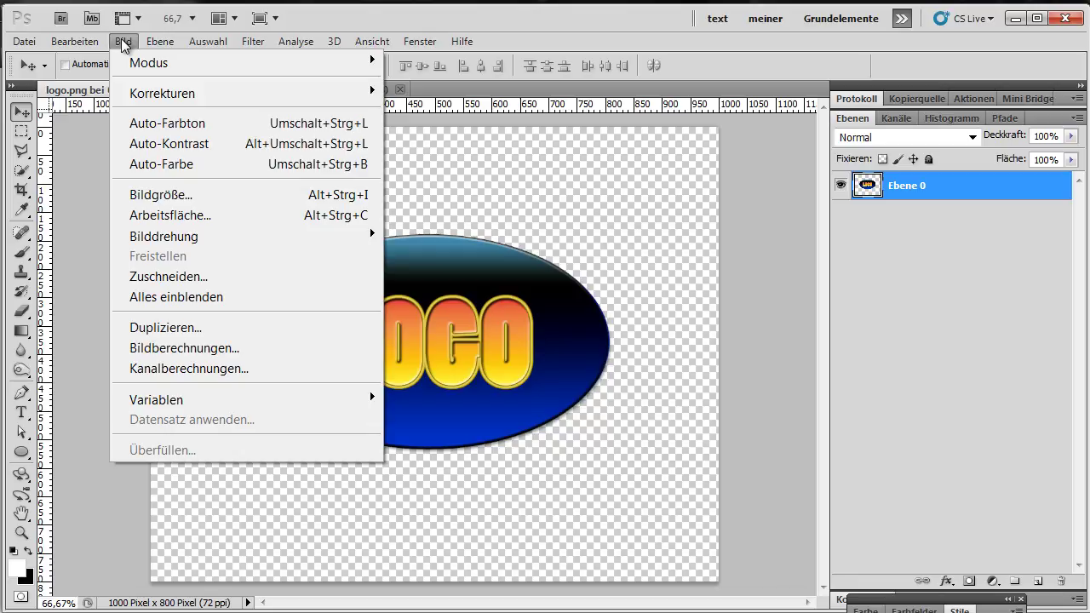
left_click(158, 276)
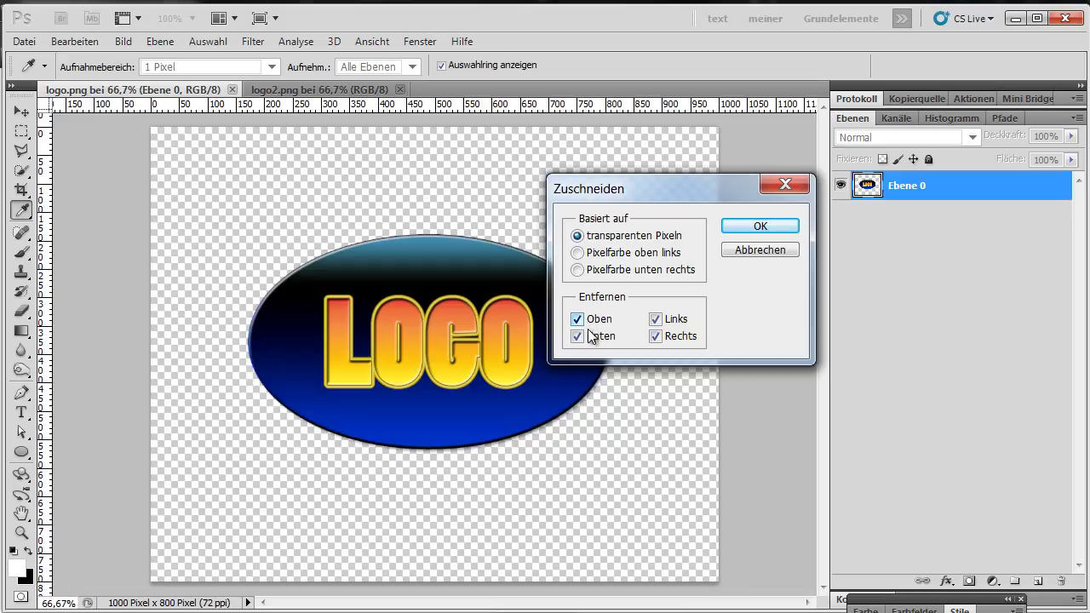
left_click_drag(659, 195, 731, 198)
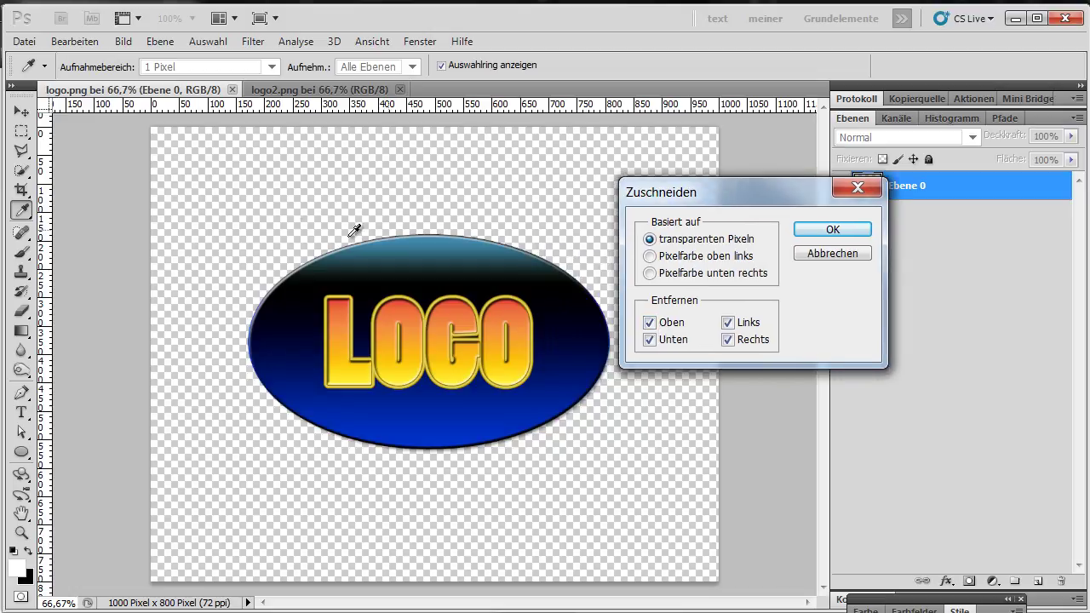
left_click(832, 230)
key("v")
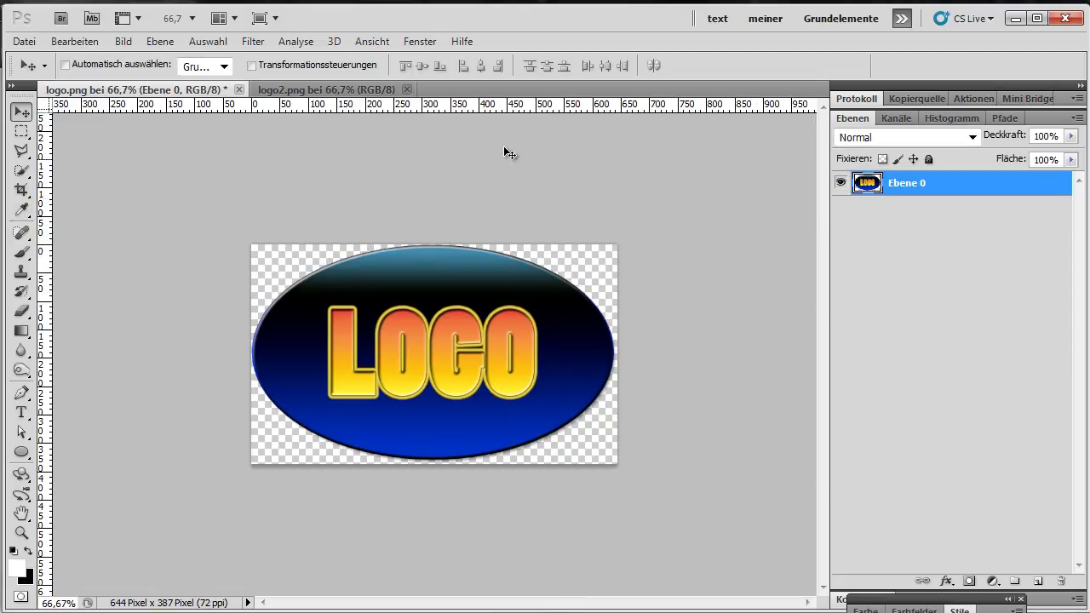
Trim logo2.png by top-left pixel colour on top and bottom only, keeping left and right.
left_click(307, 85)
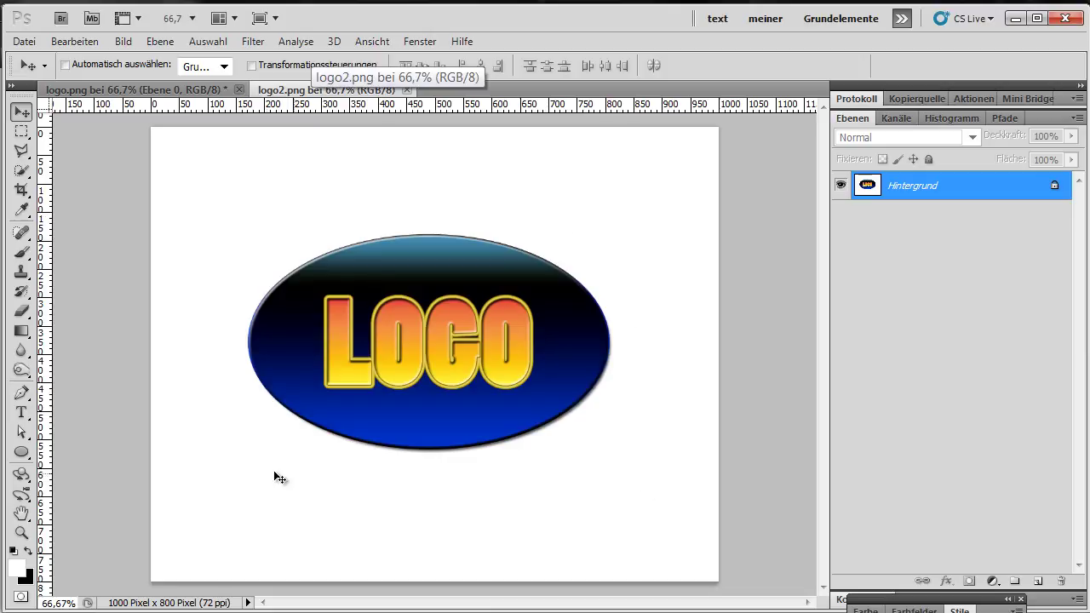
left_click(124, 41)
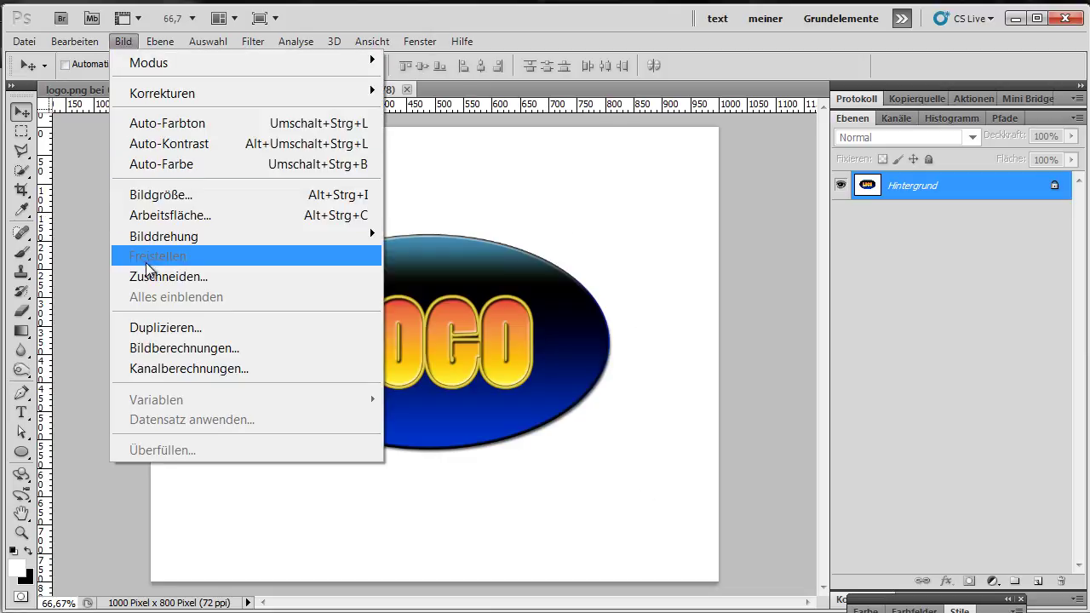
left_click(151, 276)
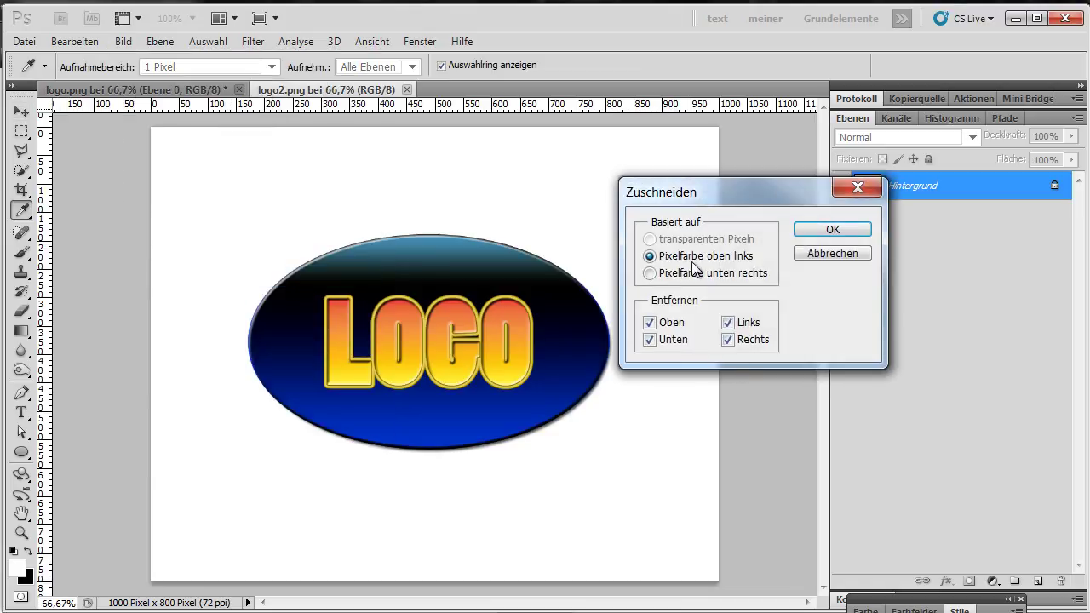
left_click(728, 323)
left_click(728, 338)
left_click(805, 225)
key("v")
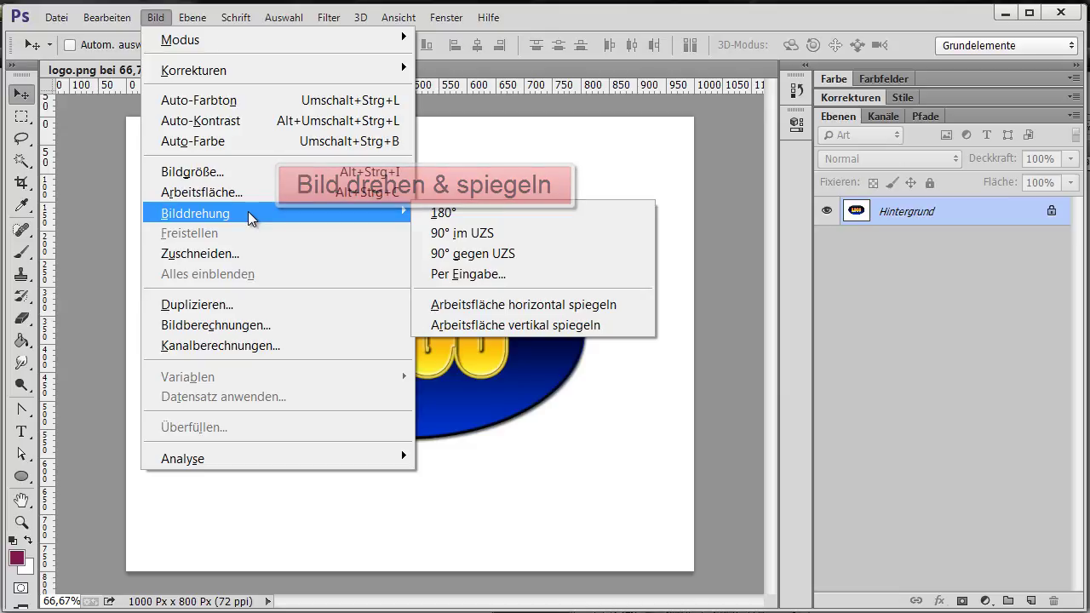
mouse_move(195, 213)
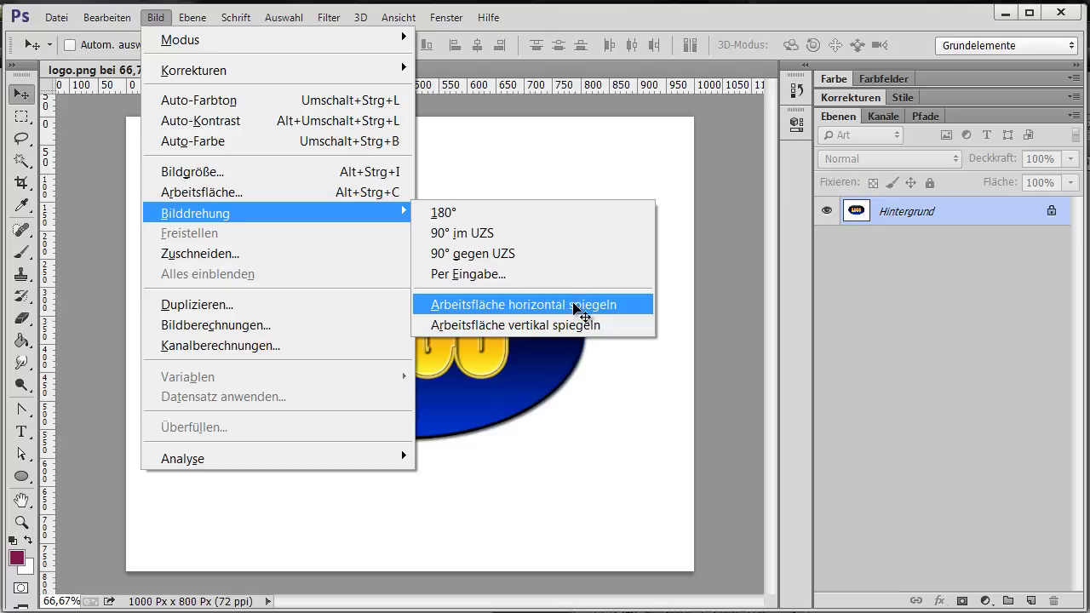
Flip the logo.png canvas horizontally so LOGO reads mirrored.
left_click(576, 308)
key("alt+b")
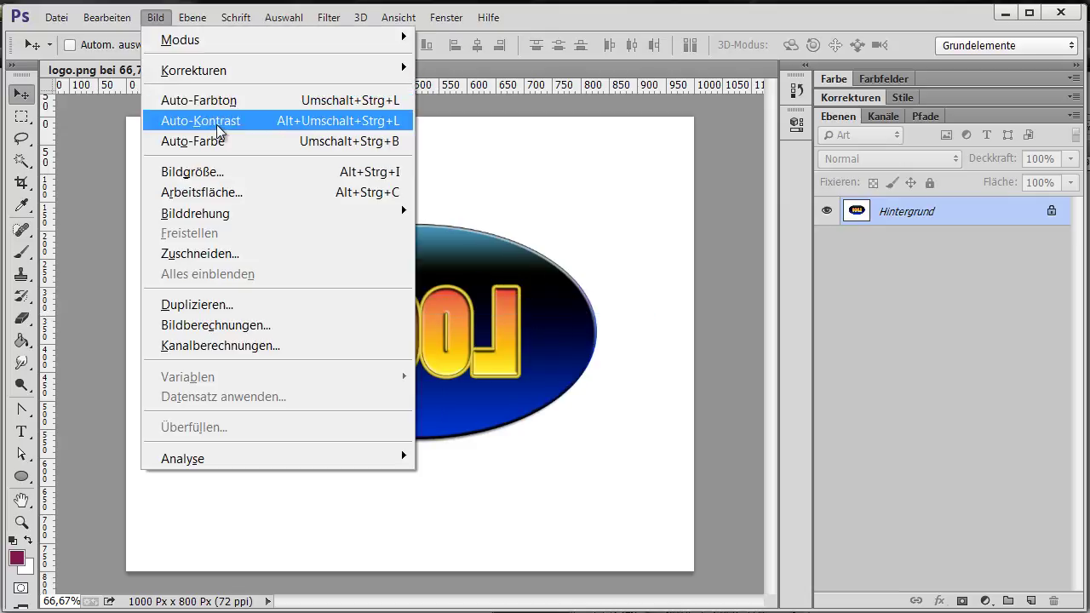